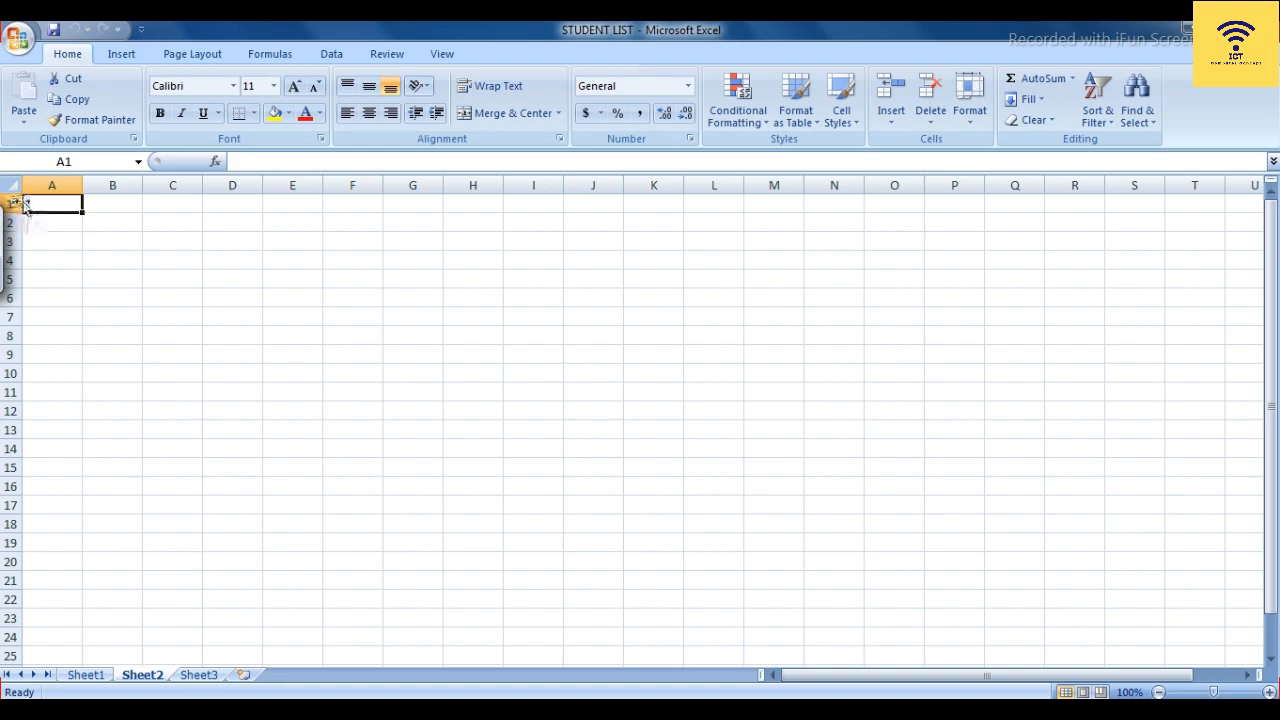
left_click(12, 203)
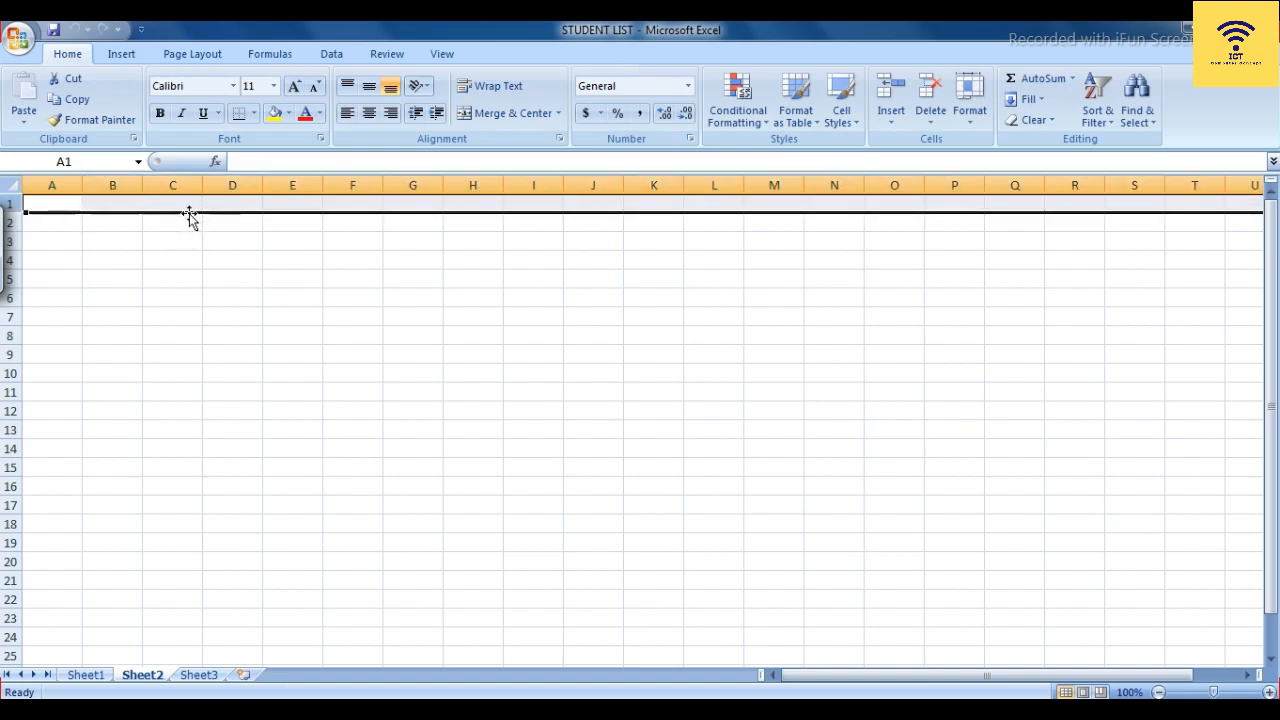
left_click(63, 204)
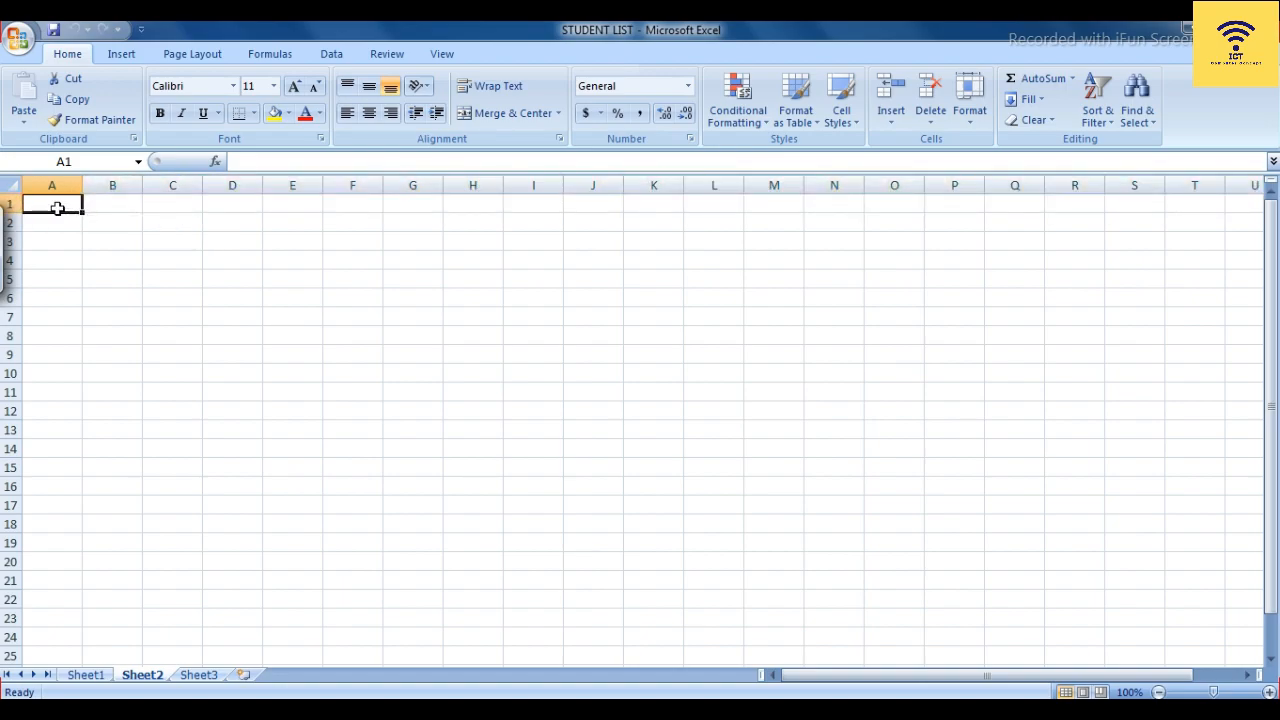
type("rol")
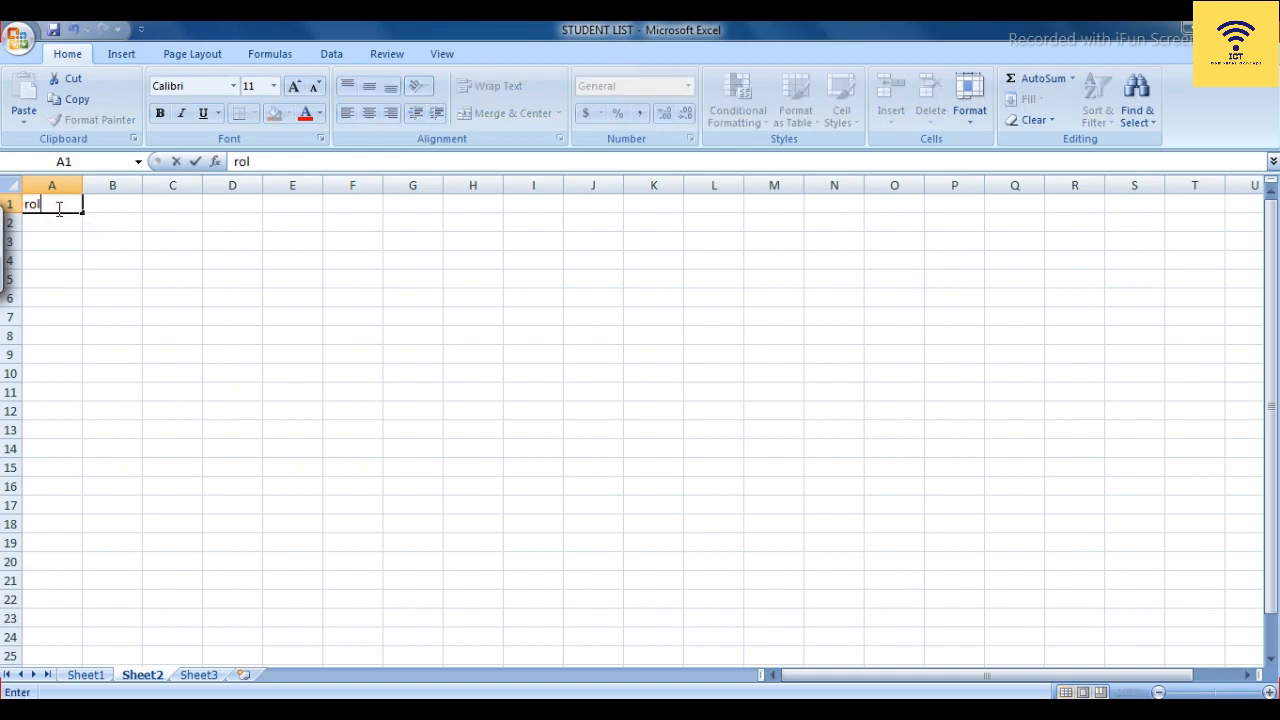
type("l no")
left_click(111, 204)
Enter the column headers ROLL NO in cell A1 and NAME in cell B1, in capital letters.
left_click(56, 204)
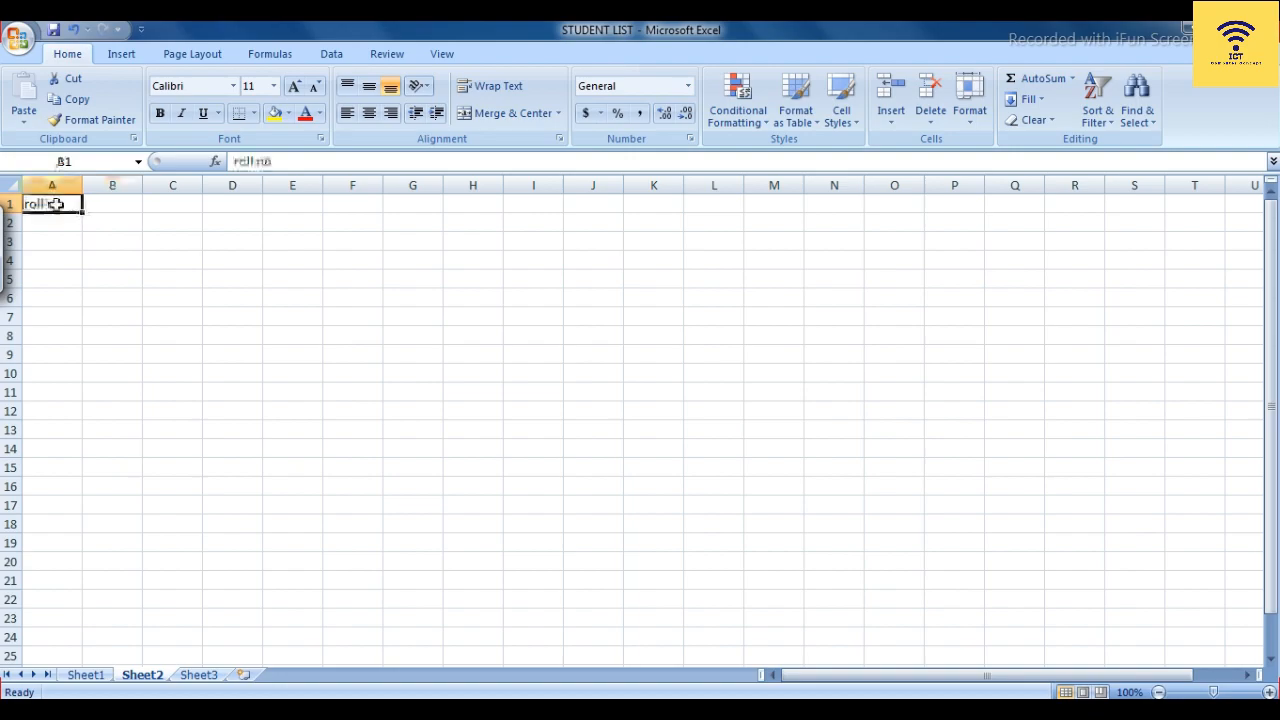
type("ROLL")
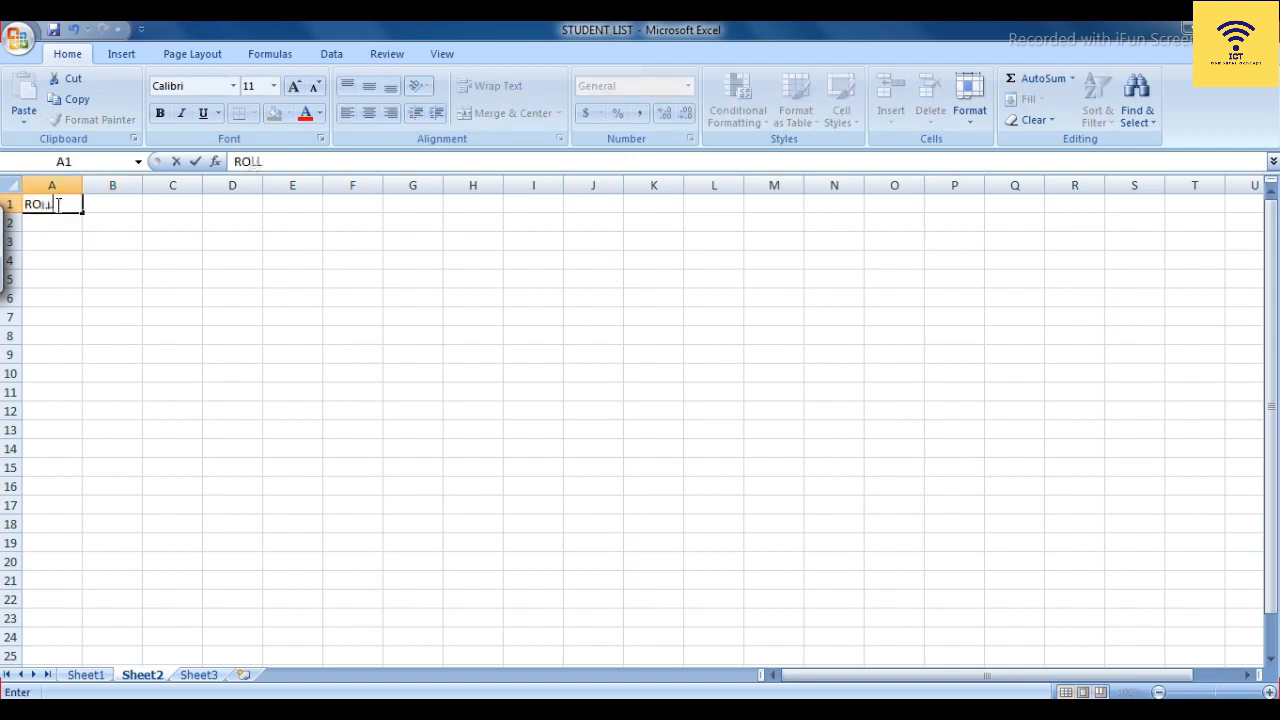
type(" NO")
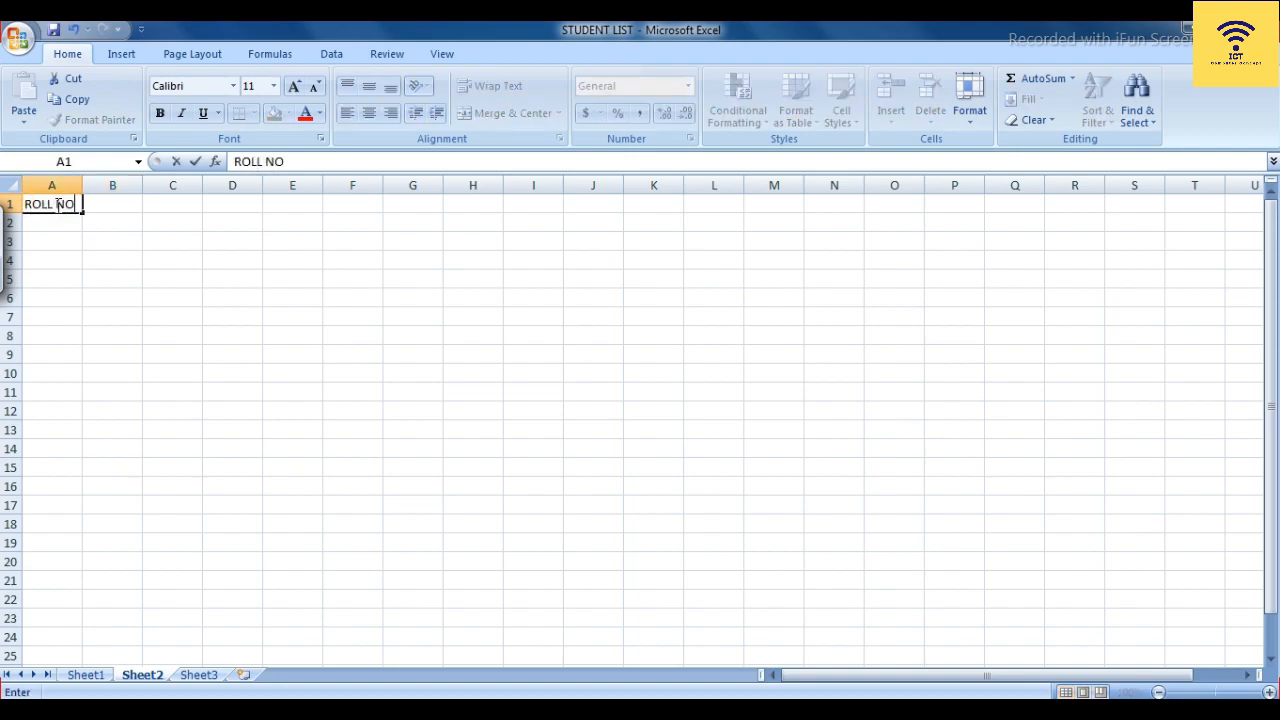
left_click(113, 206)
type("NAME")
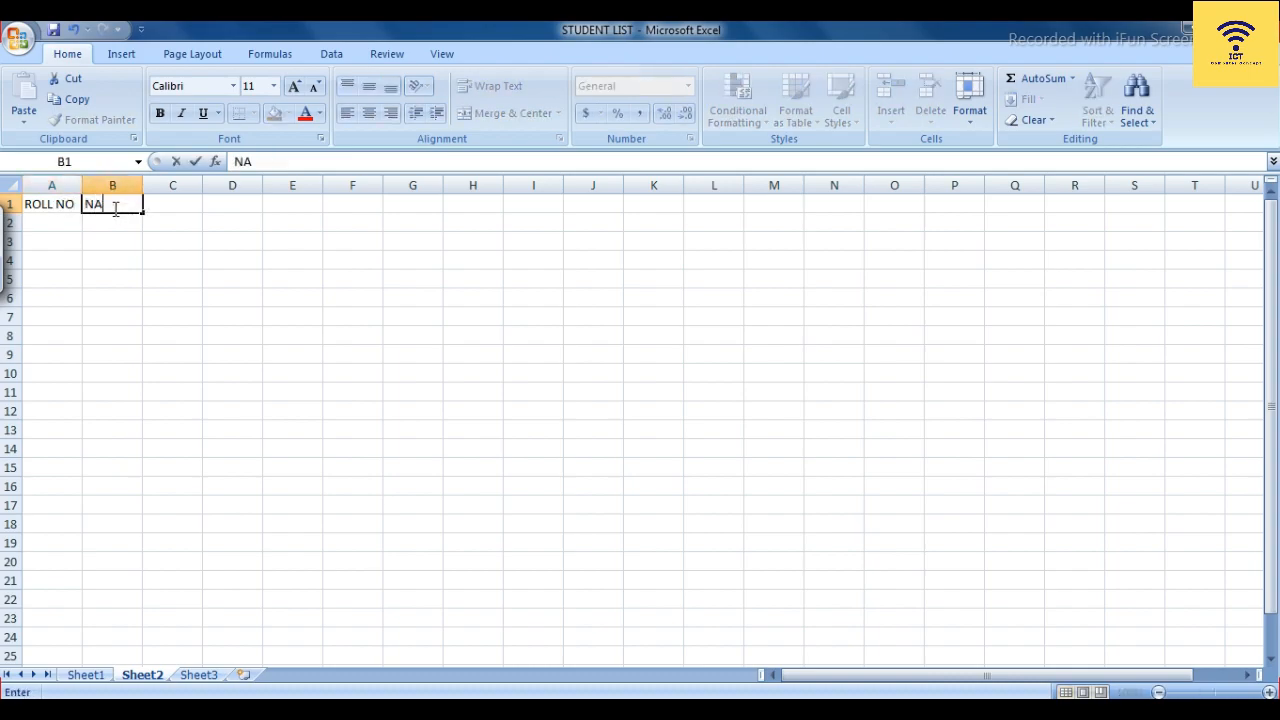
Add the subject headers HINDI(50), ENG(50) and MATHS(50) in cells C1 to E1.
left_click(176, 204)
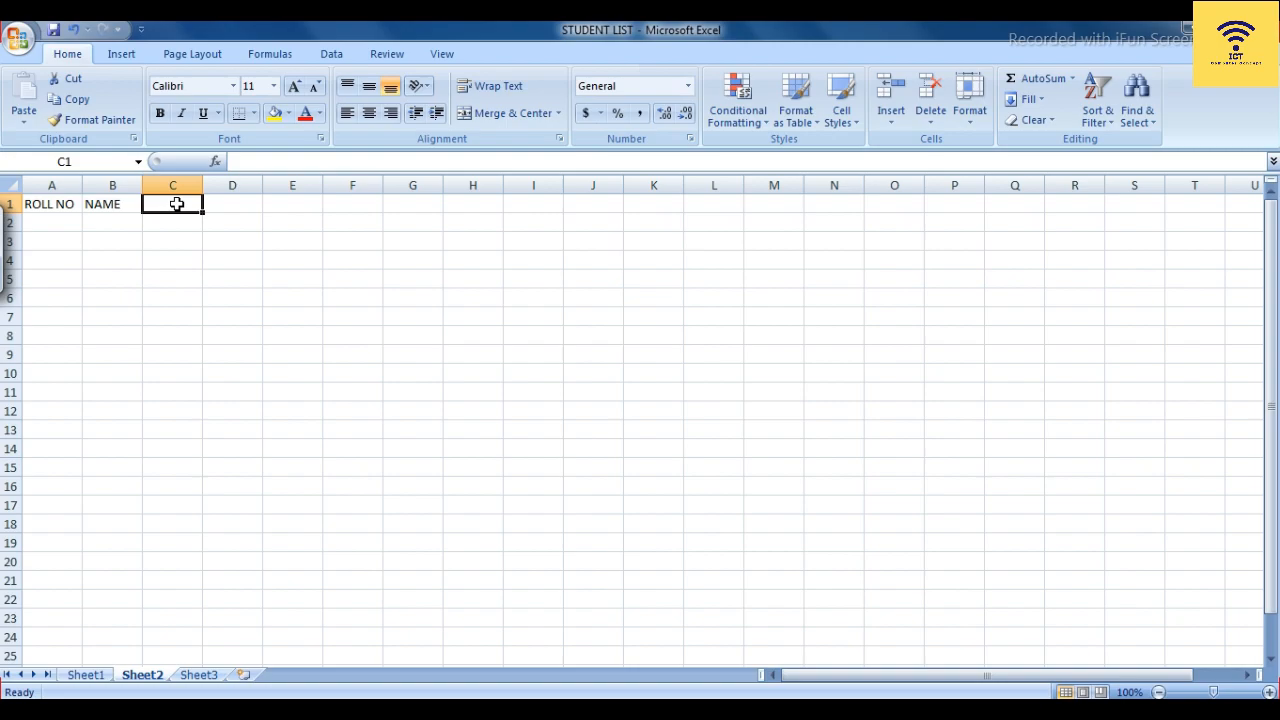
type("HI")
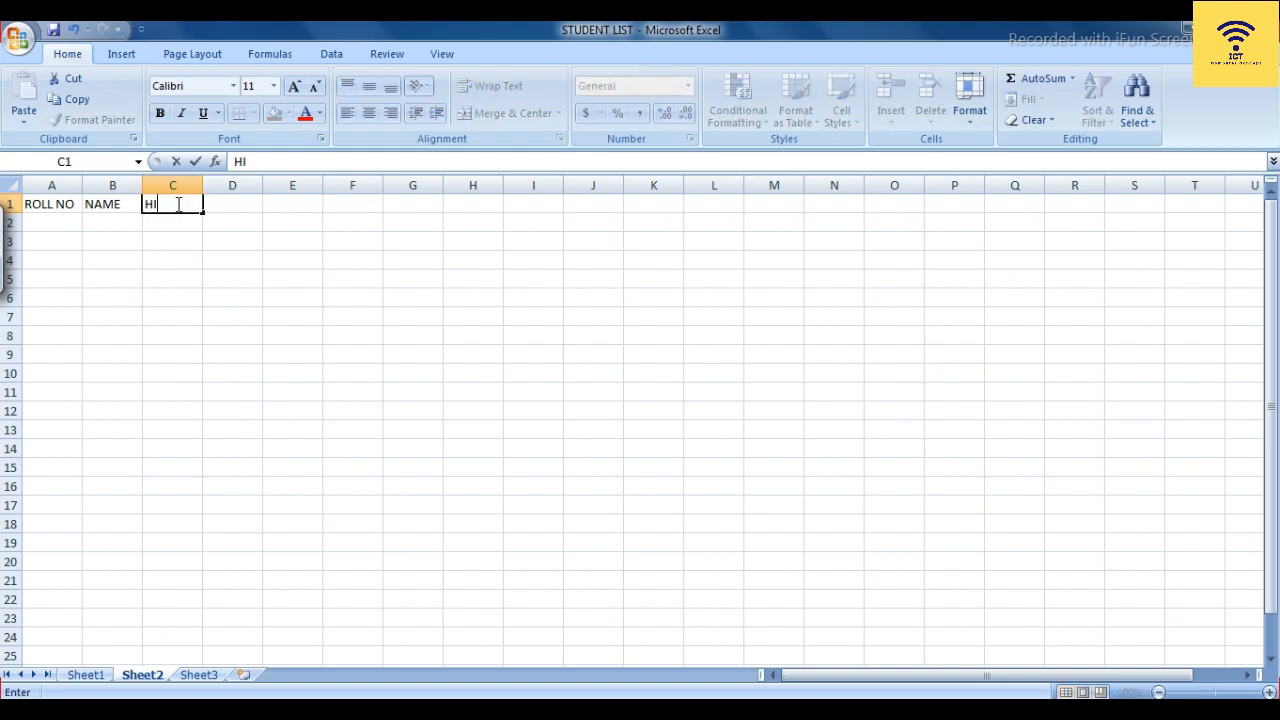
type("NDI(50")
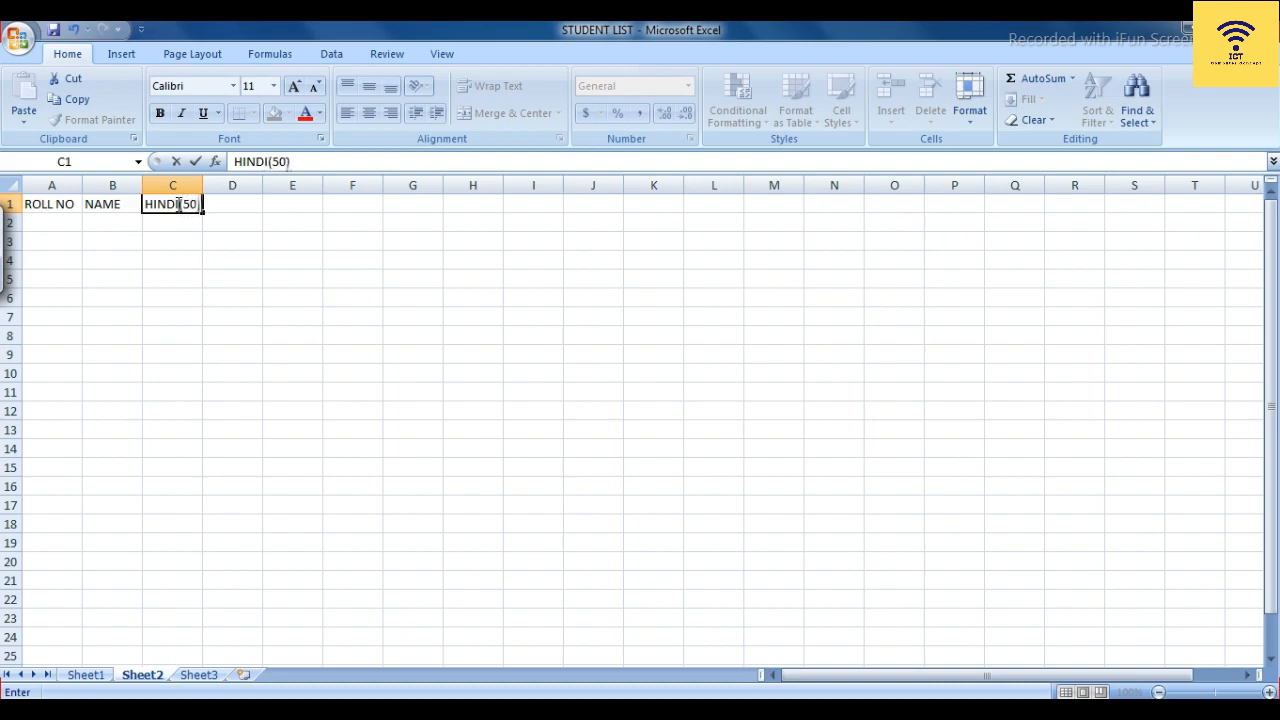
type(")")
left_click(235, 203)
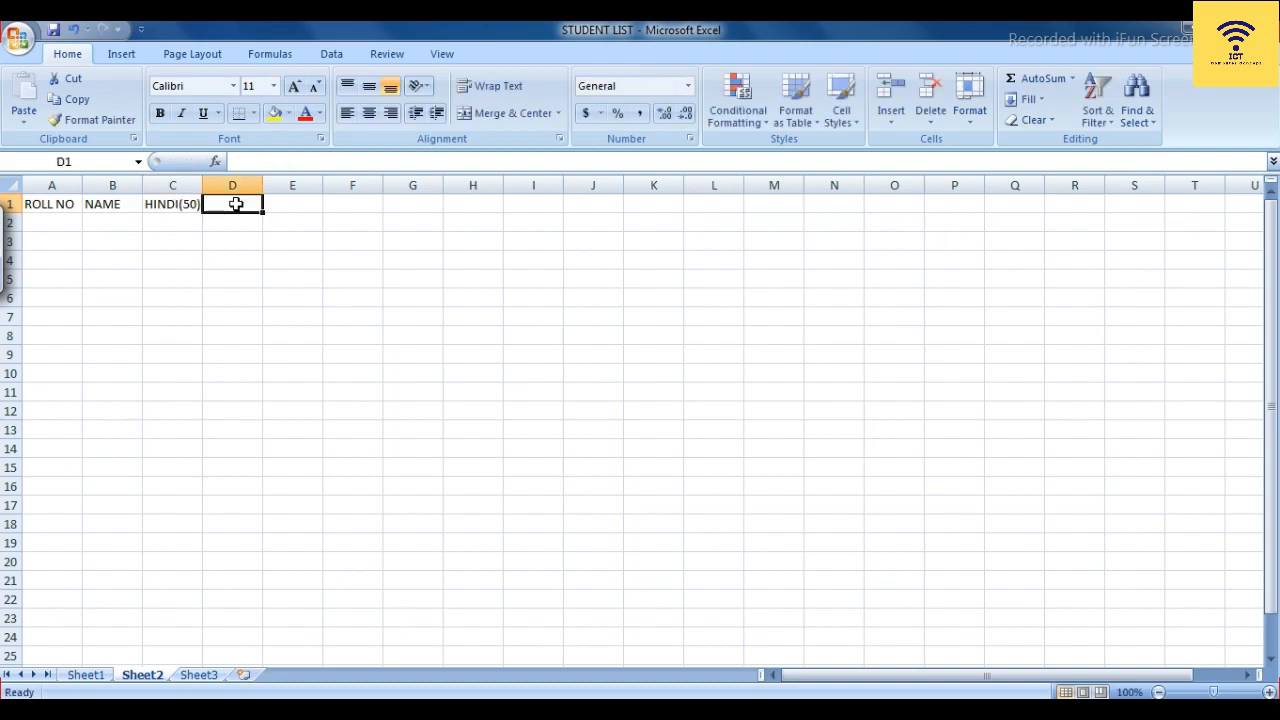
type("ENG(50")
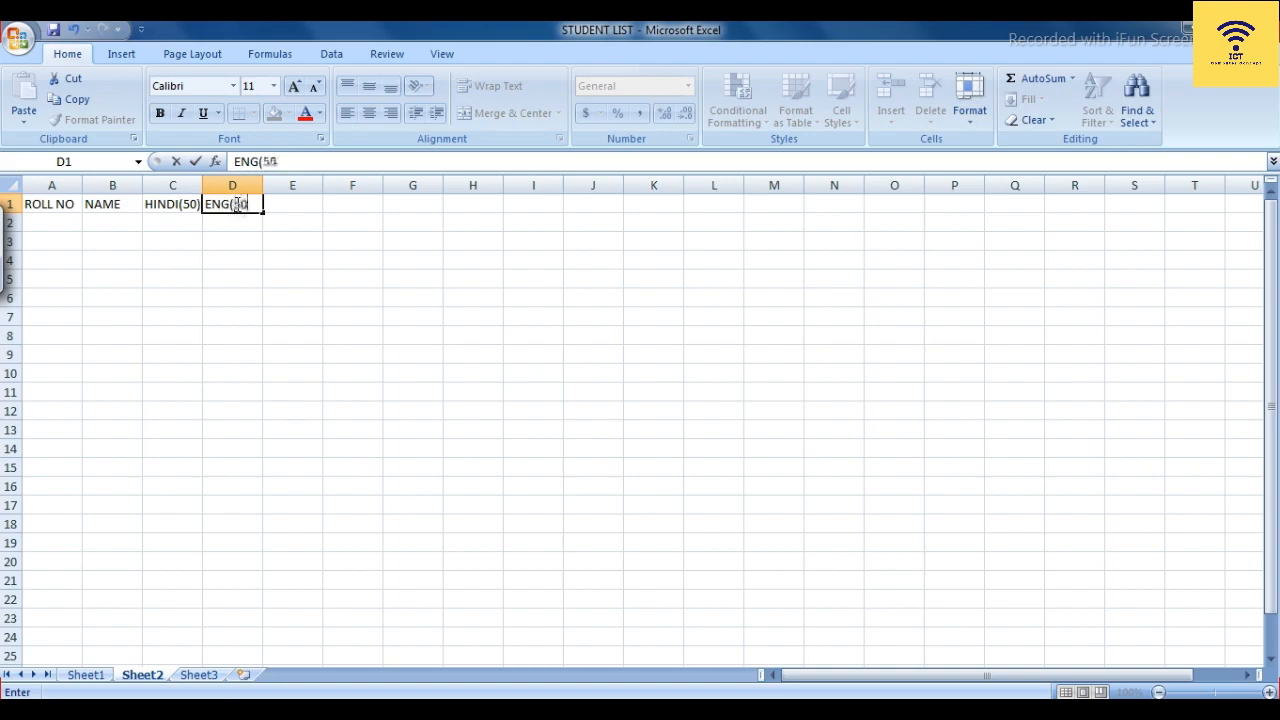
type(")")
left_click(308, 206)
type("MATHS")
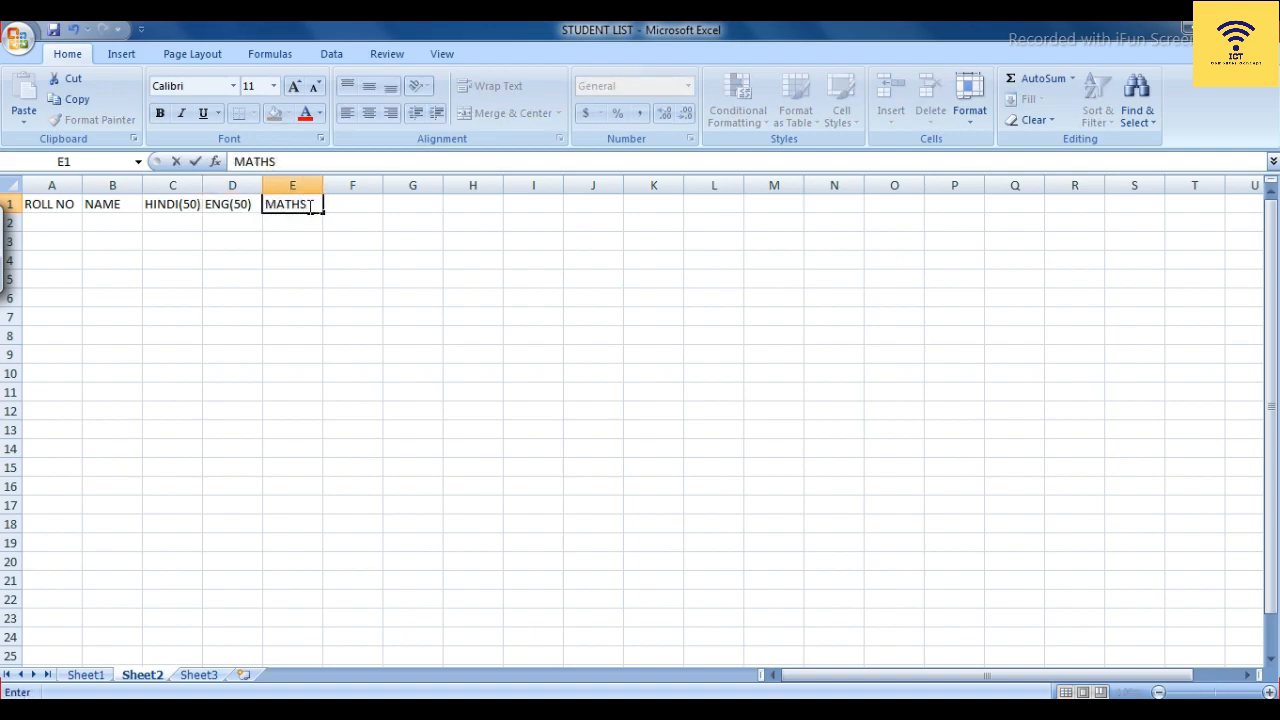
type("(50")
Fill row 2 with roll number 11, the student's name, and marks 34 for Hindi, 39 for English and 45 for maths.
left_click(55, 222)
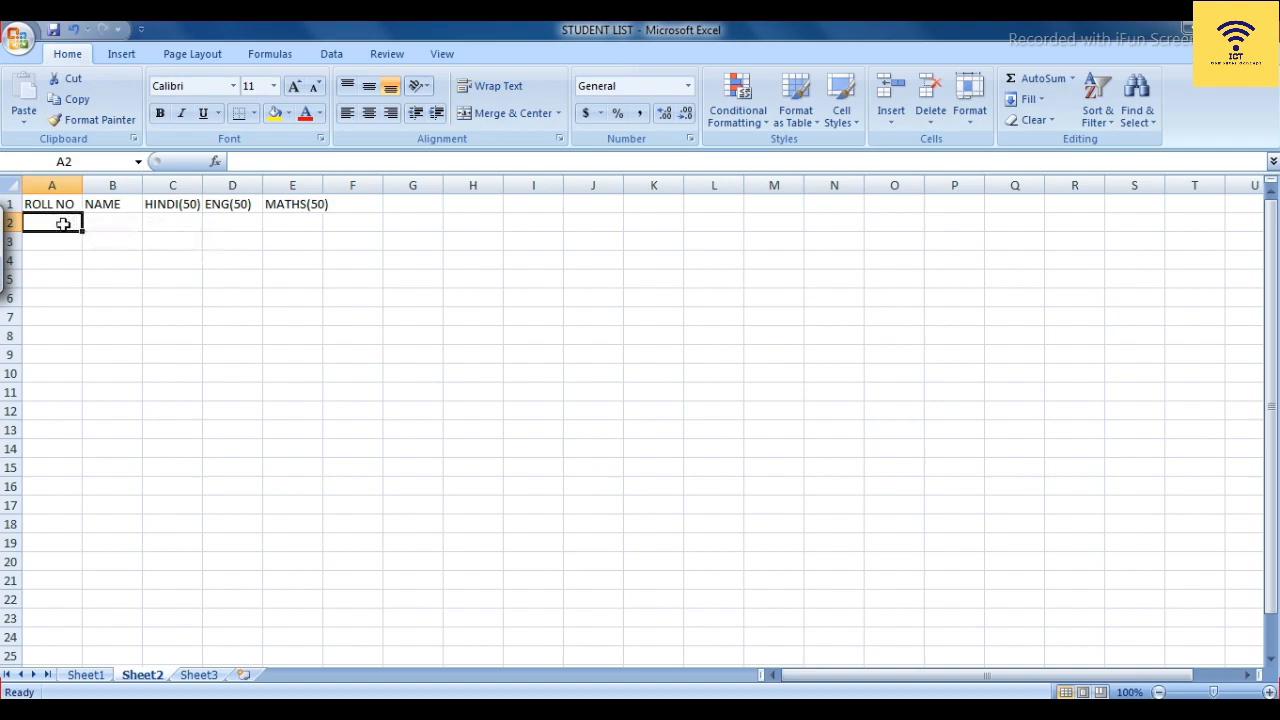
type("11")
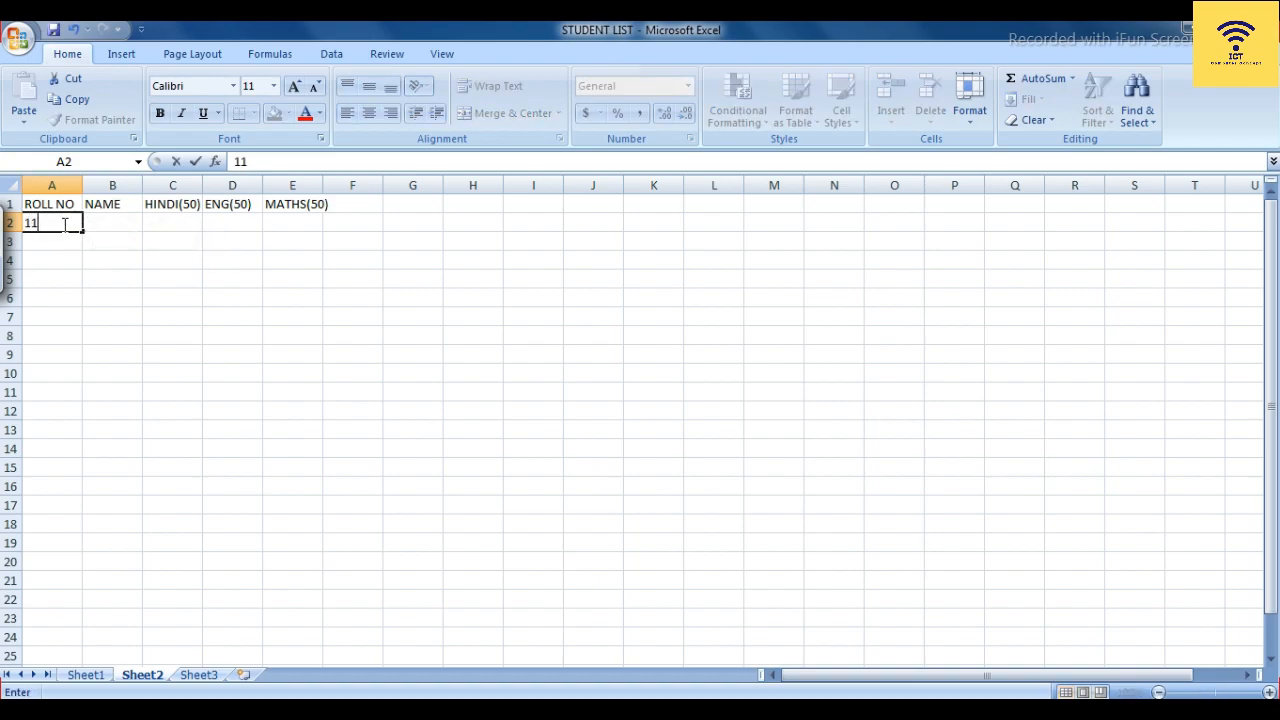
left_click(104, 222)
type("RO")
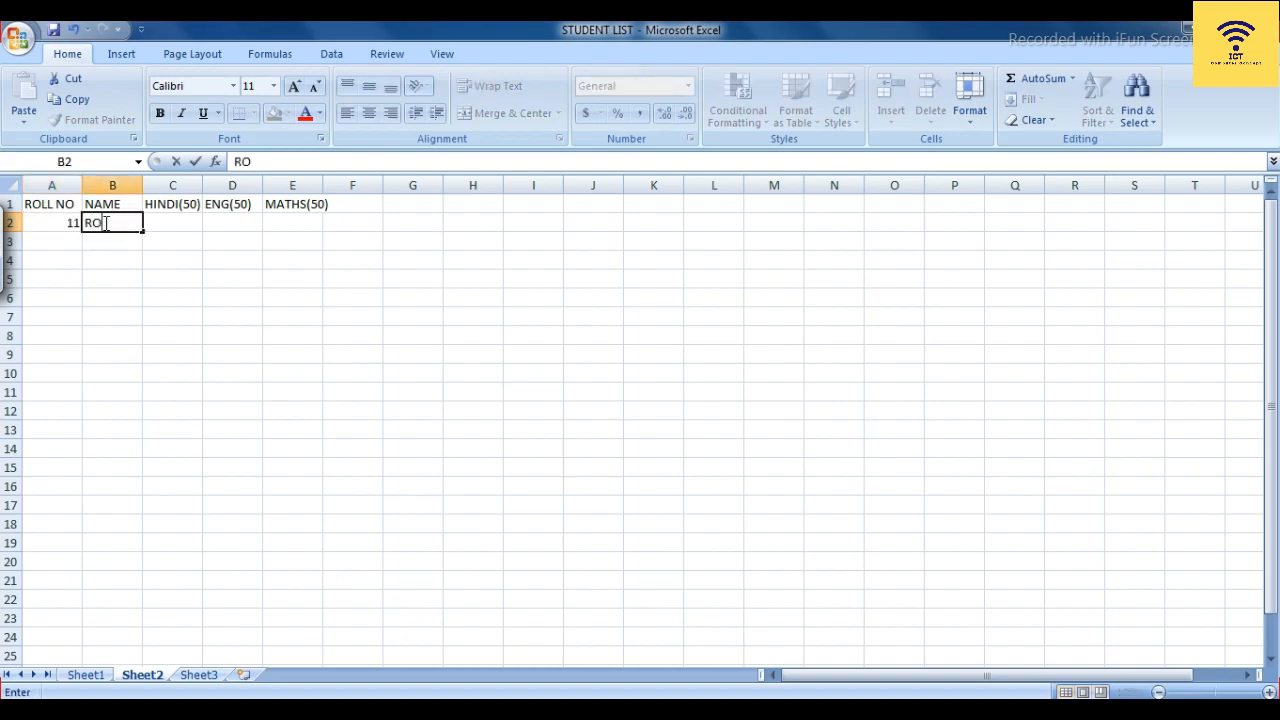
type("HIT")
left_click(175, 223)
type("34")
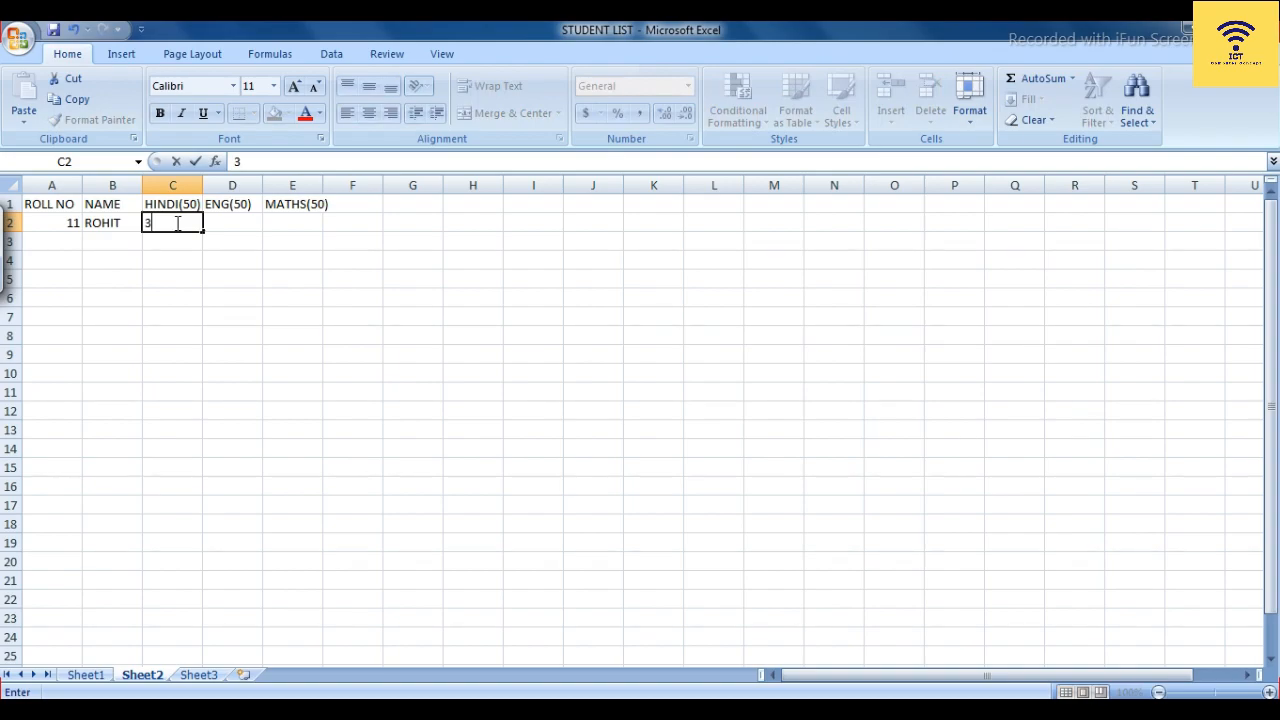
left_click(234, 226)
type("939")
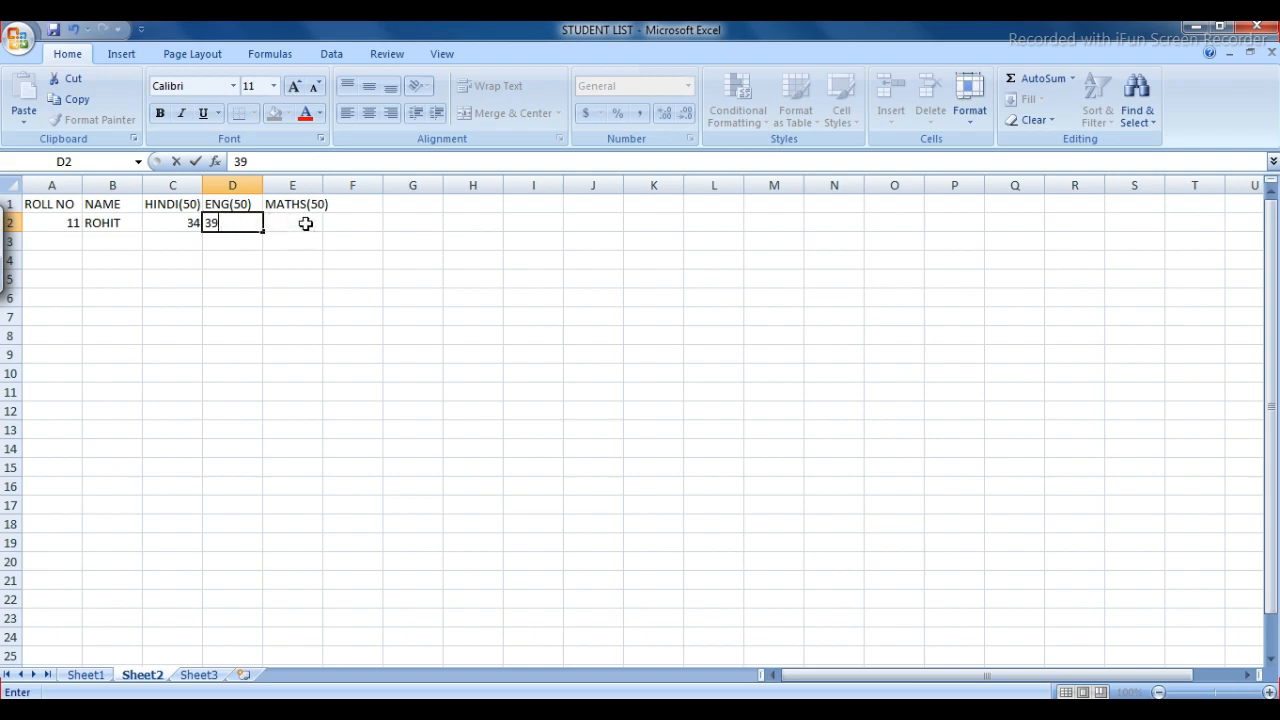
left_click(305, 223)
type("45")
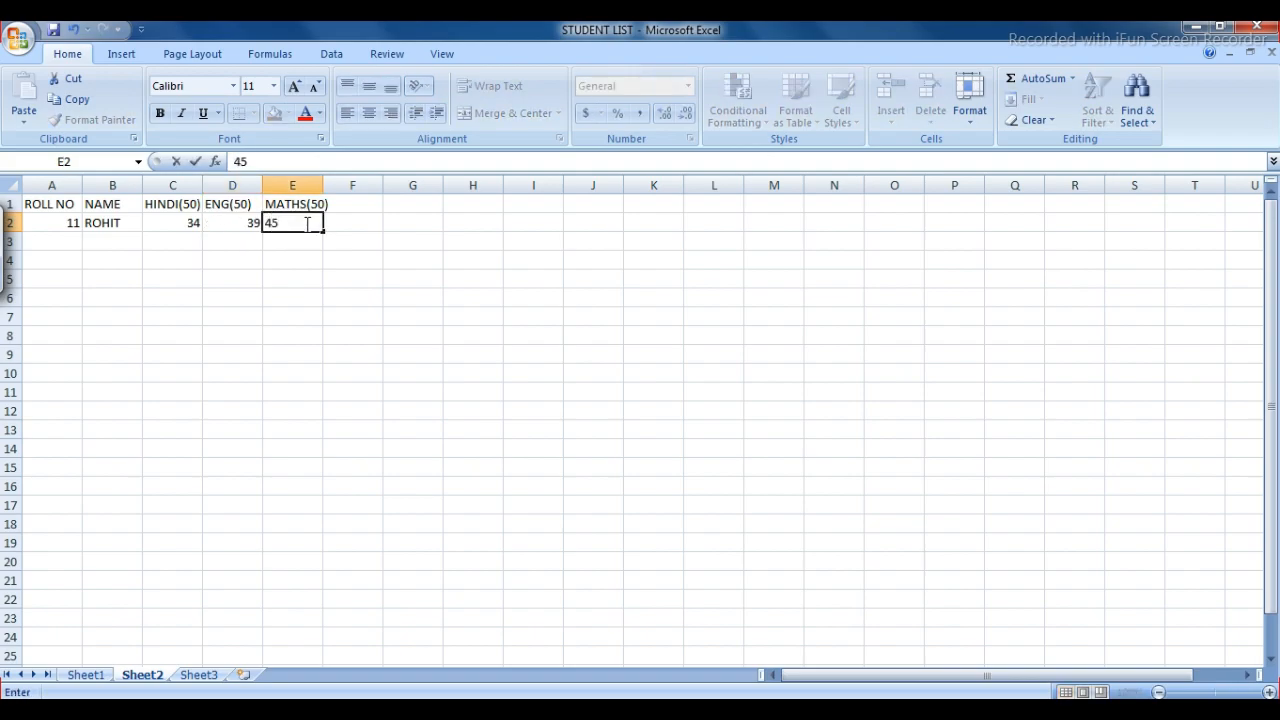
Fill row 3 with roll number 5, the student's name, and marks 47 for Hindi, 32 for English and 40 for maths.
left_click(66, 238)
type("5")
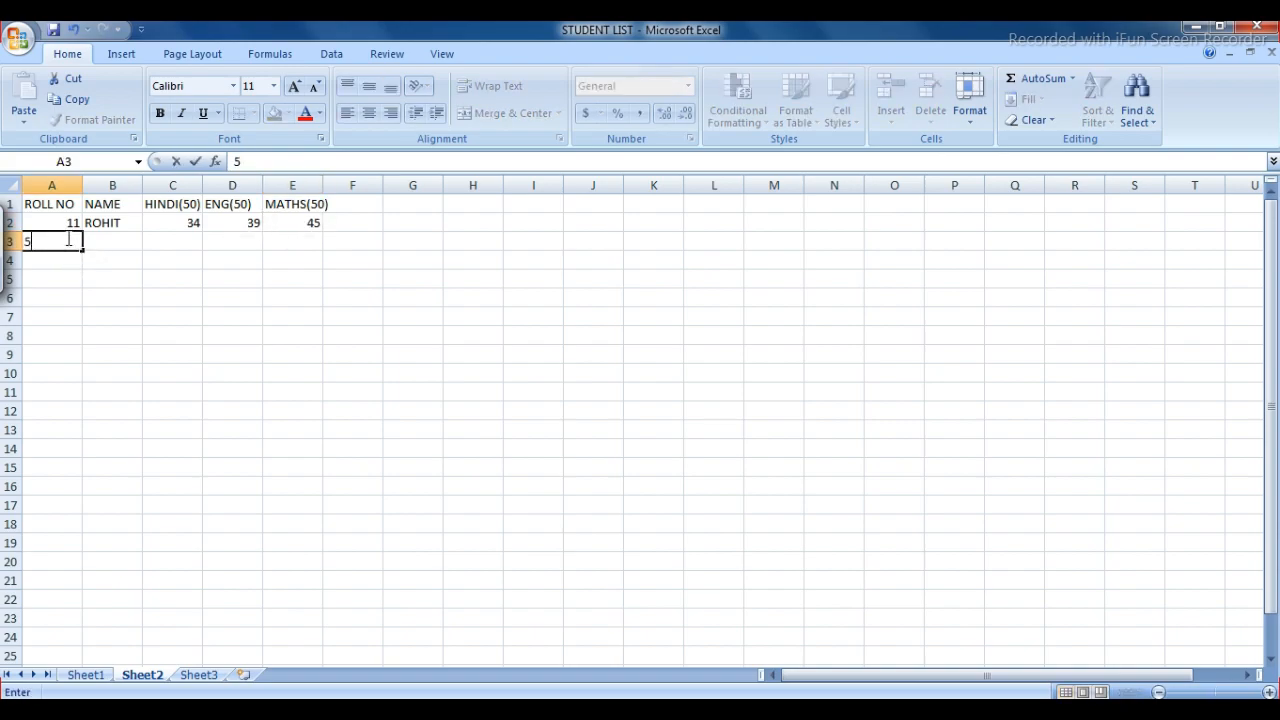
left_click(100, 238)
type("SANDEEP")
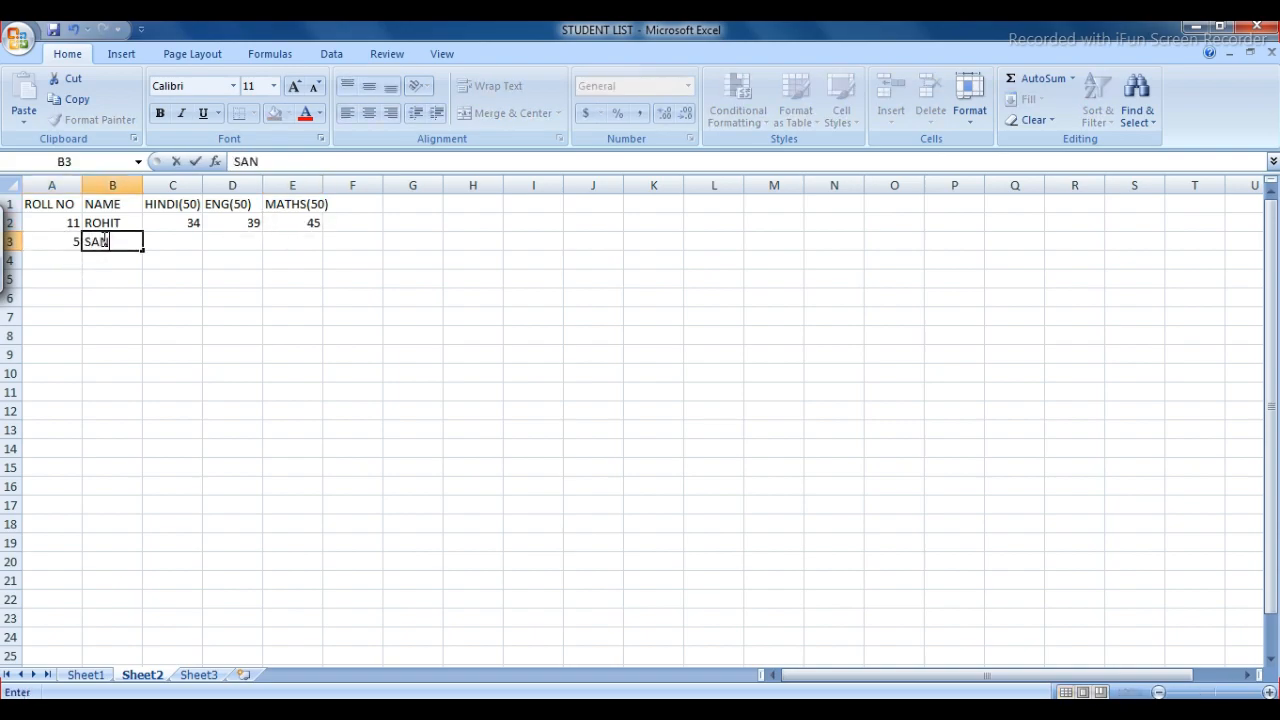
left_click(175, 238)
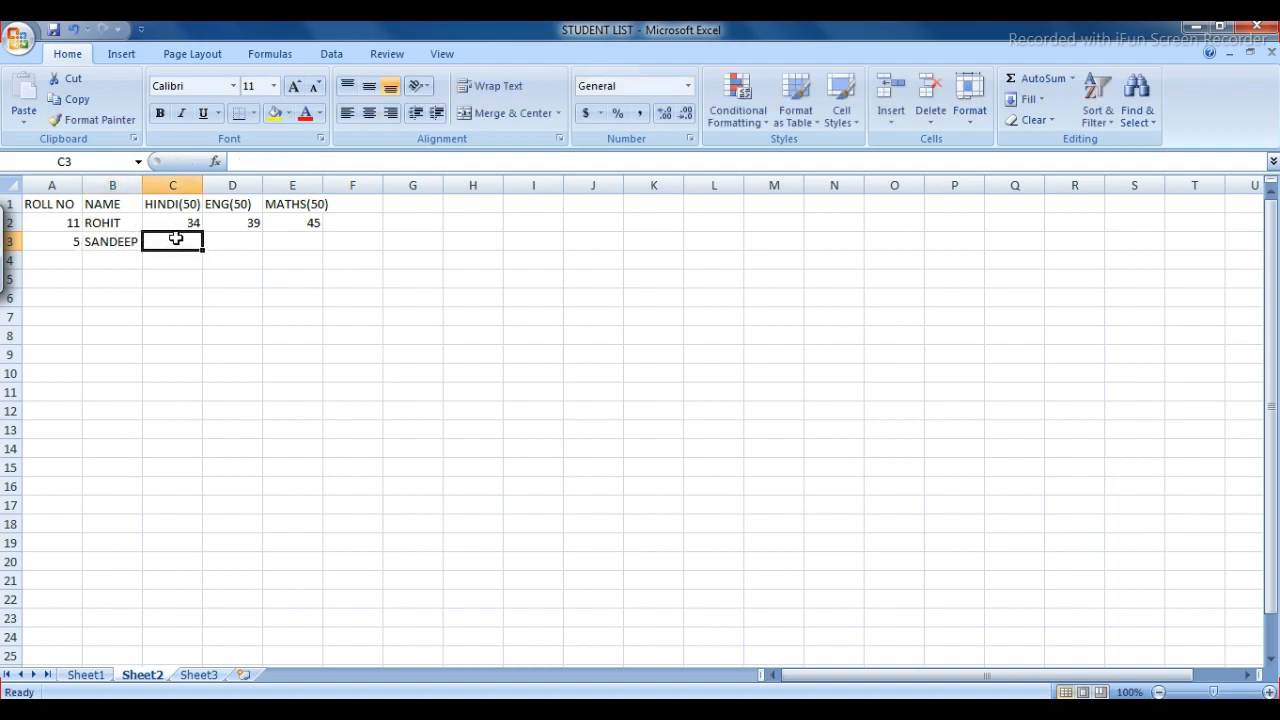
type("7")
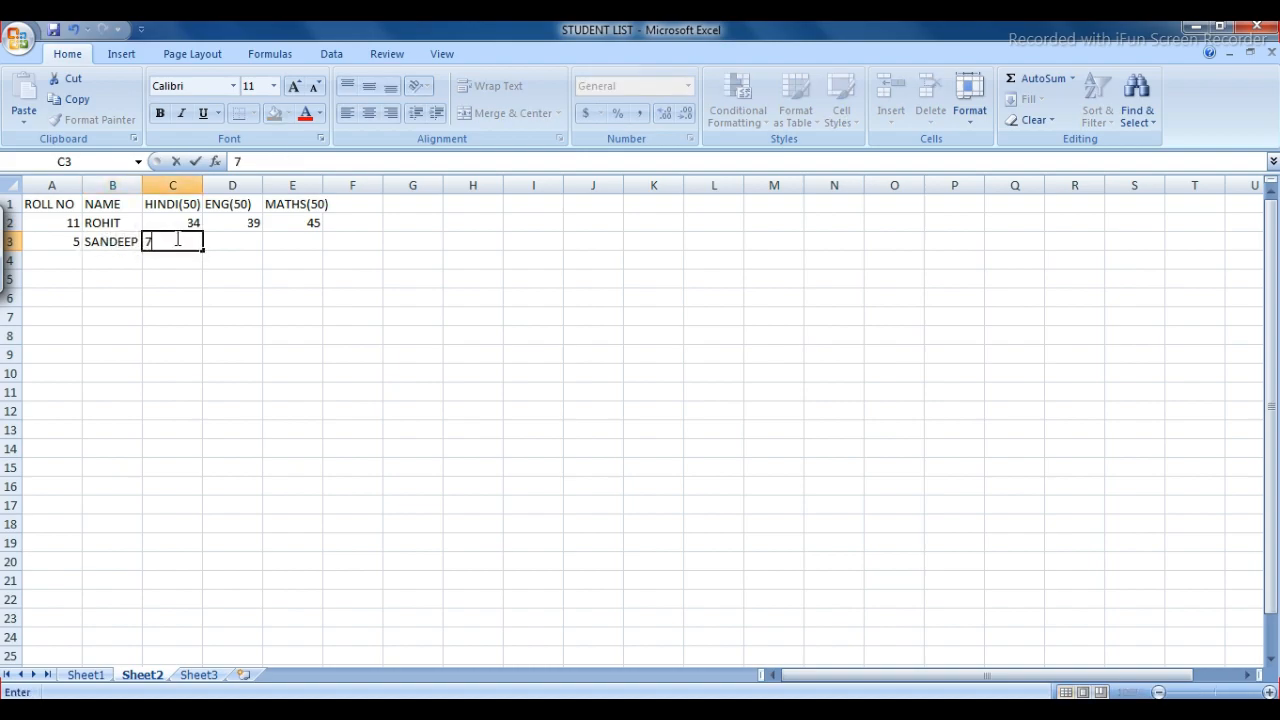
key("BackSpace")
type("47")
left_click(232, 241)
type("32")
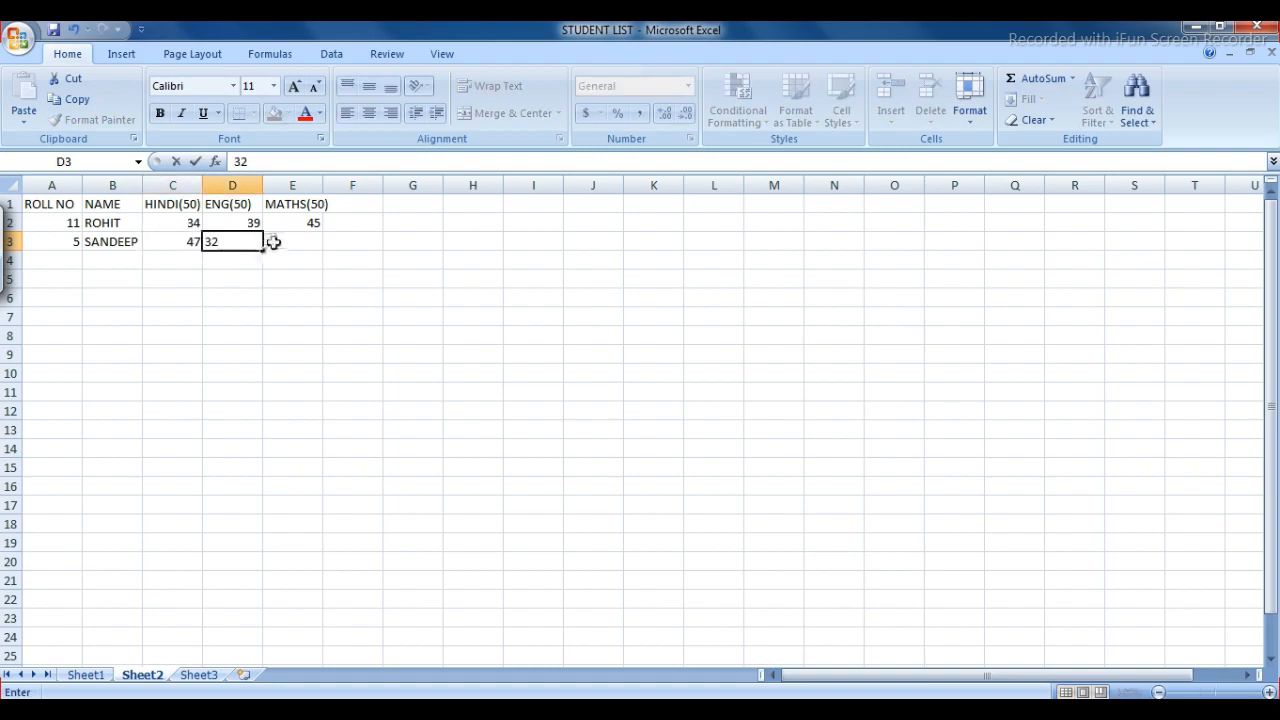
left_click(285, 241)
type("40")
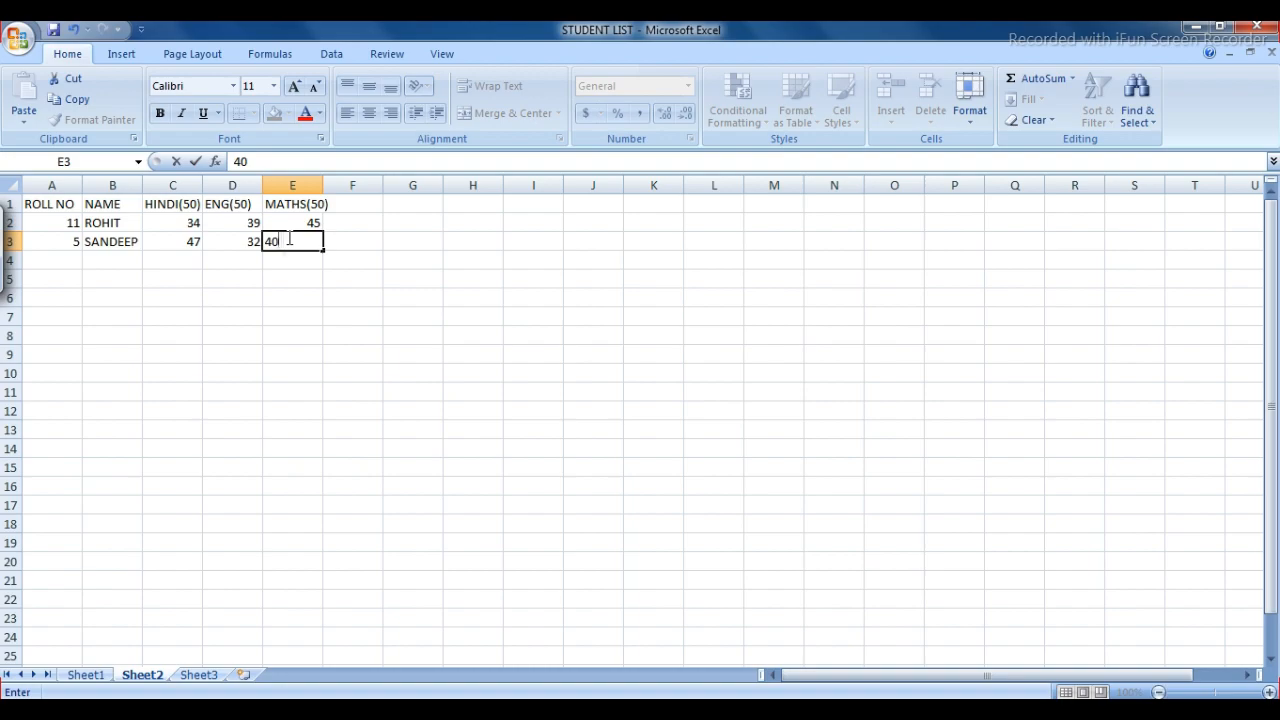
Fill row 4 with roll number 2, the student's name, and marks 49 for Hindi, 42 for English and 48 for maths.
left_click(38, 265)
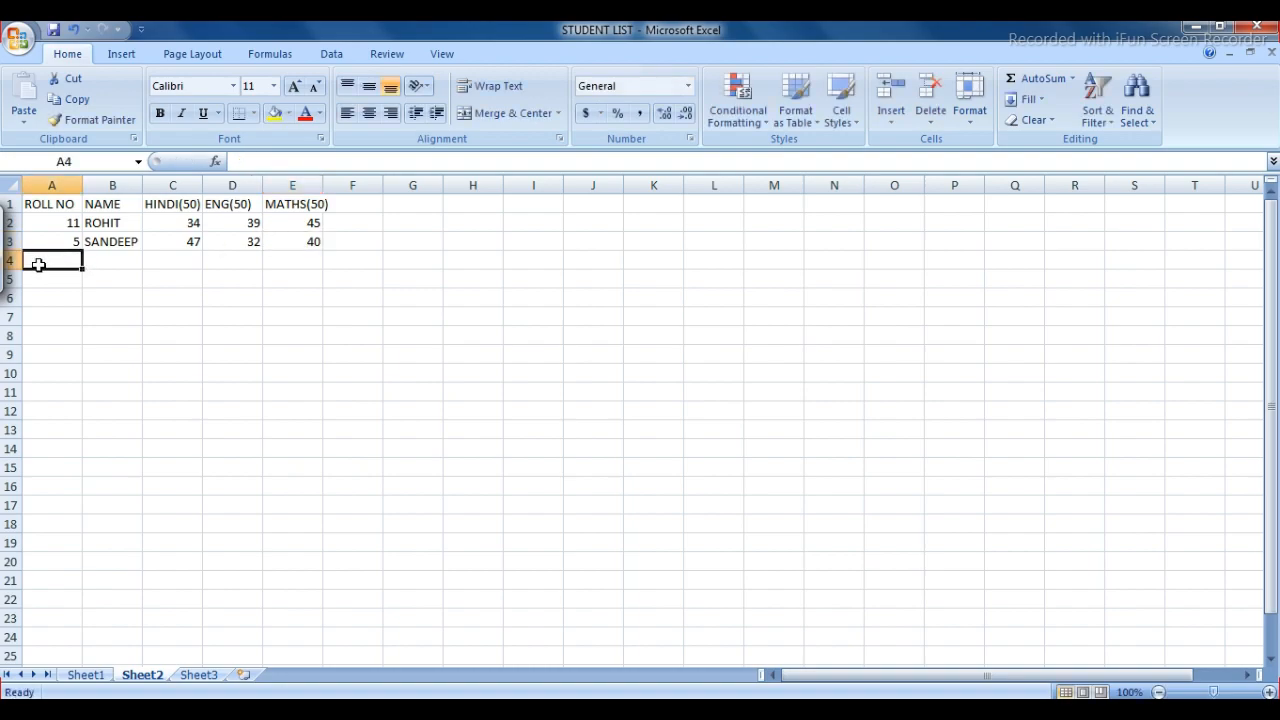
type("2")
left_click(105, 260)
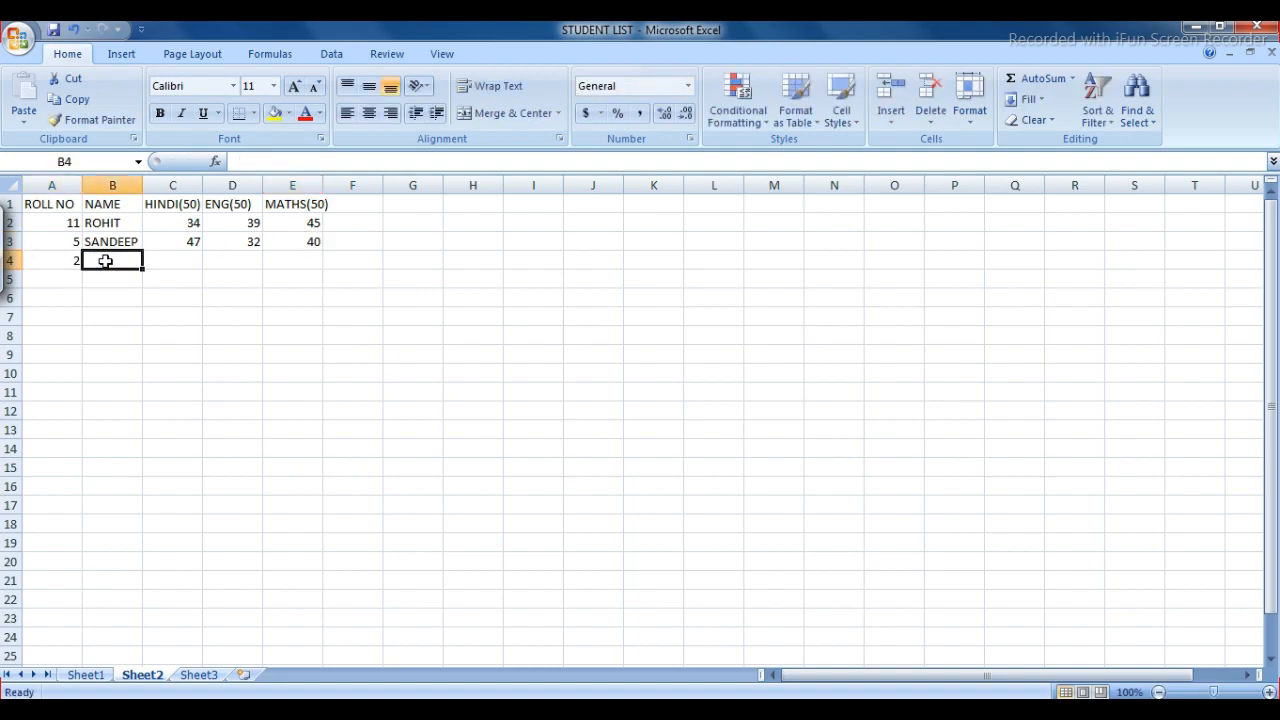
type("AMAN")
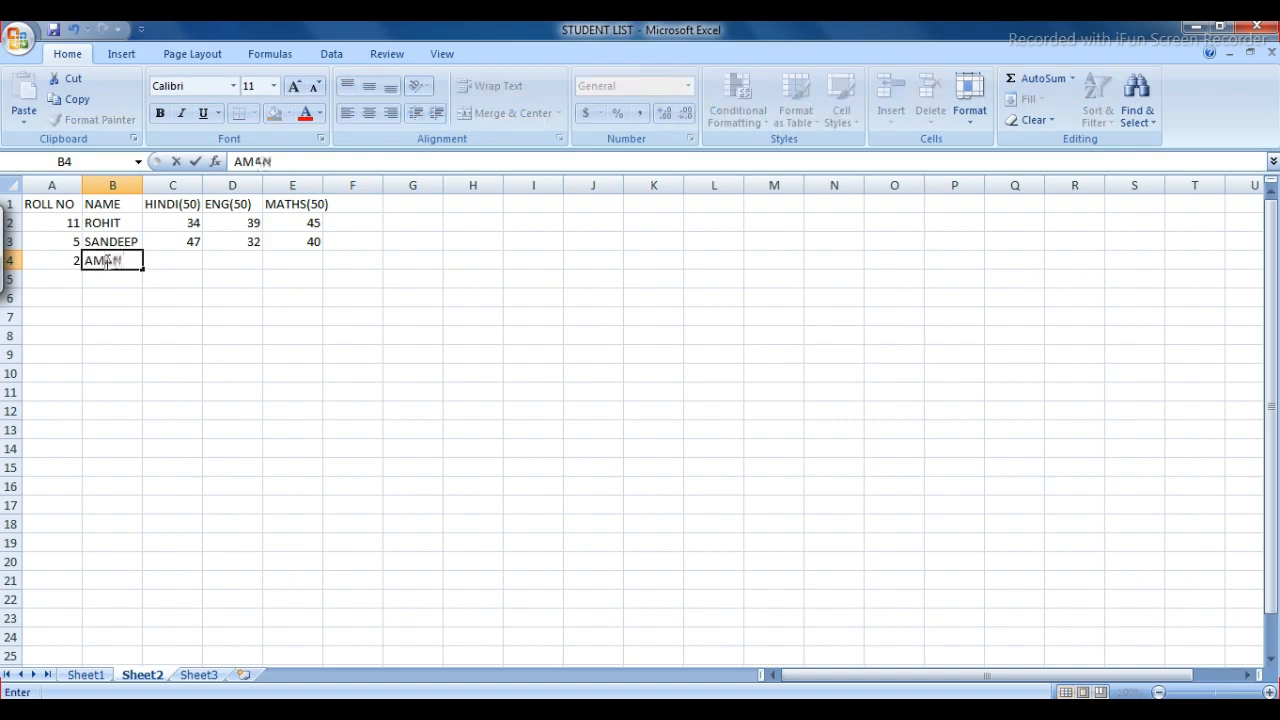
left_click(175, 260)
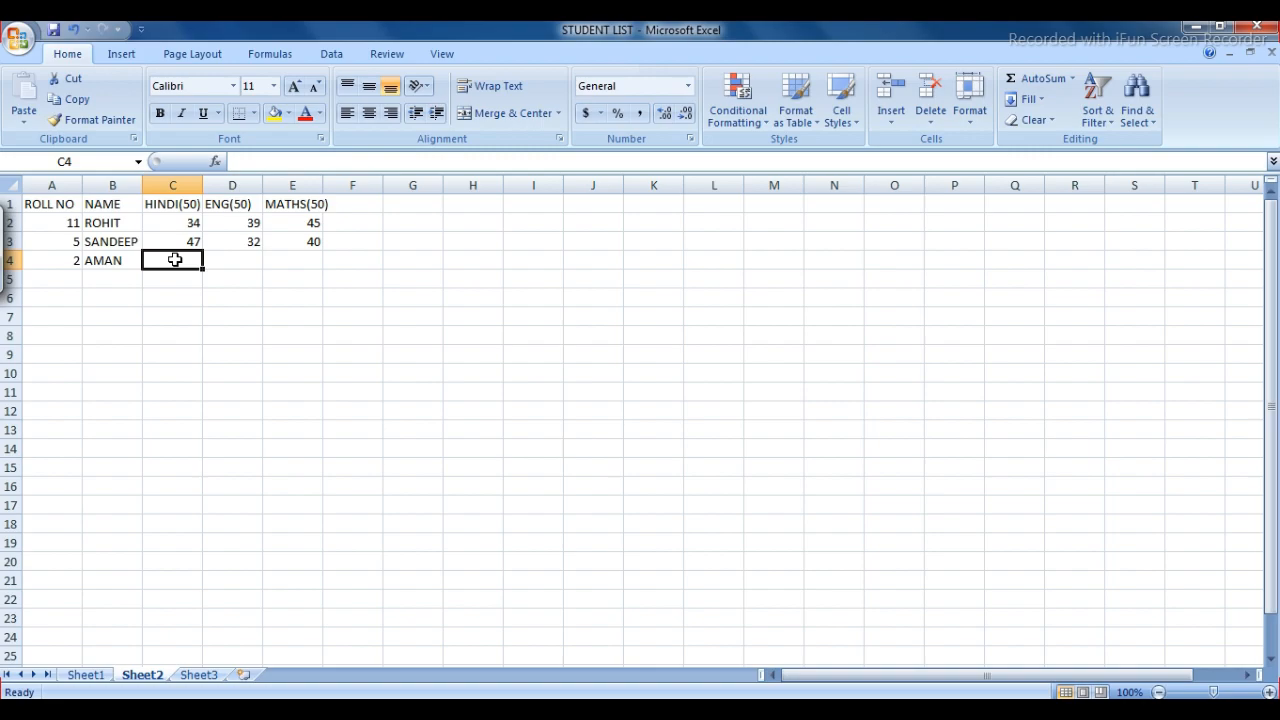
type("49")
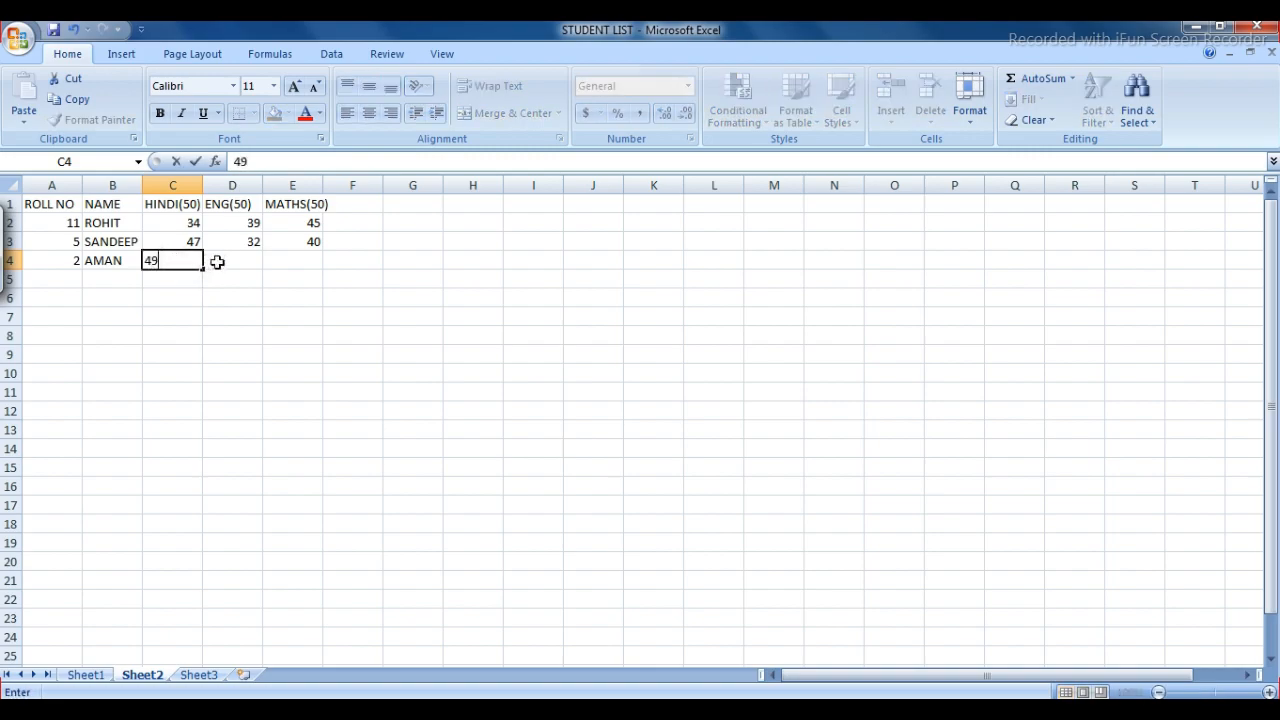
left_click(217, 261)
type("4")
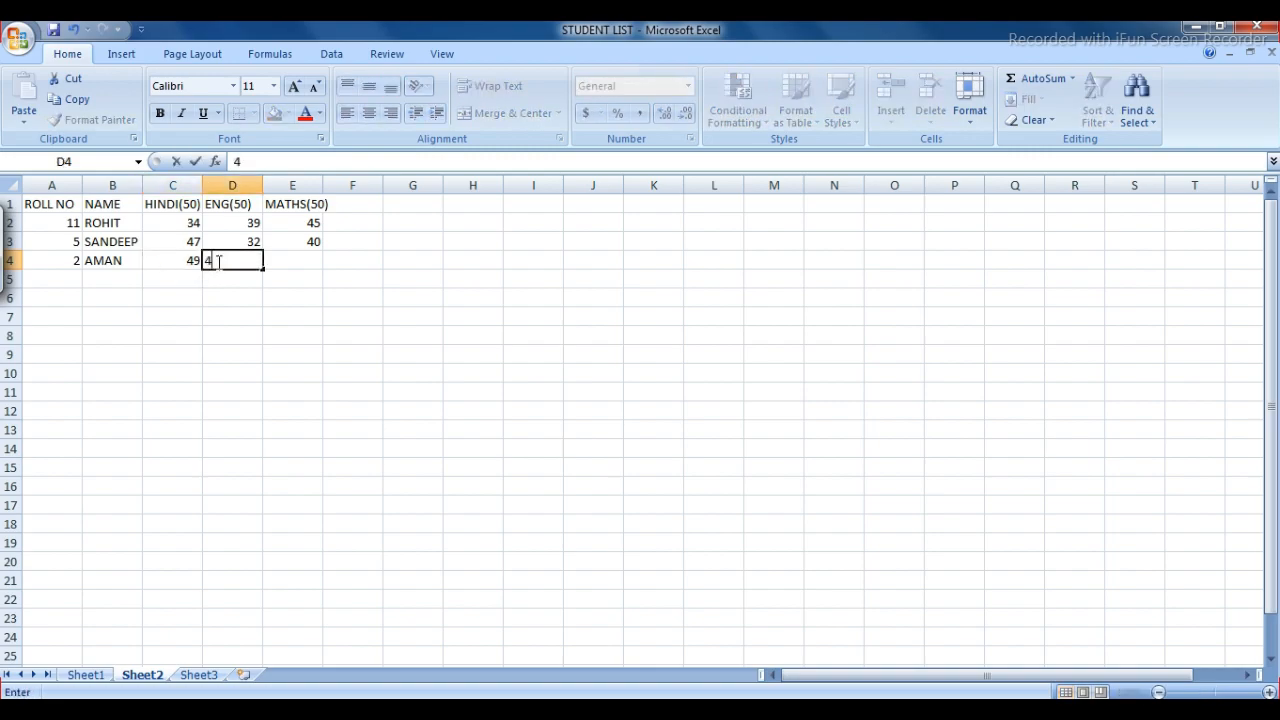
type("2")
left_click(293, 260)
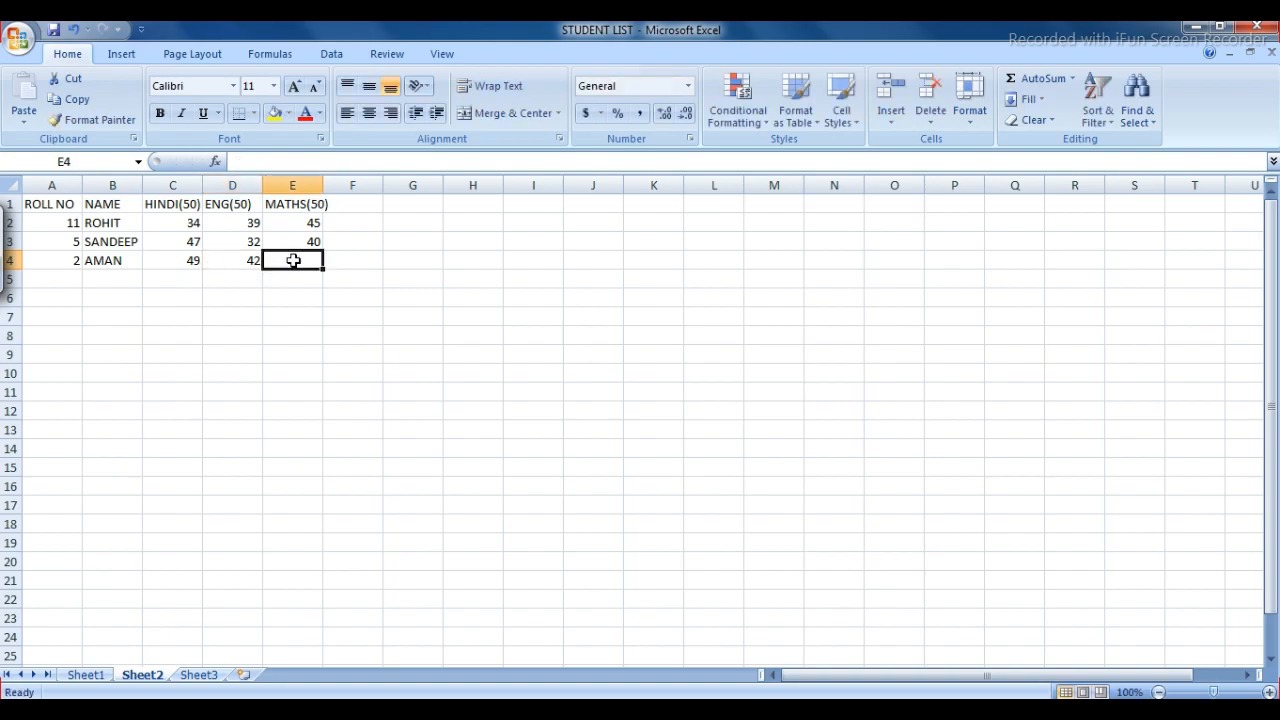
type("48")
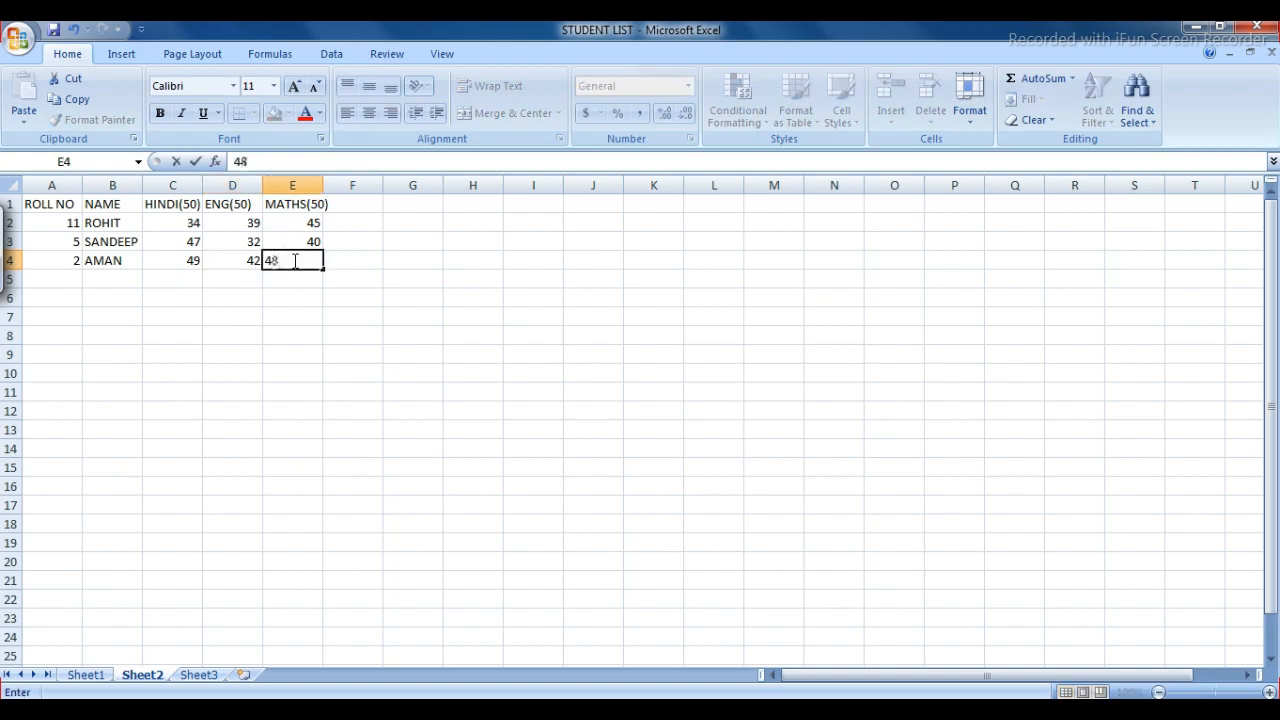
Fill row 5 with roll number 3, the student's name, and marks 33 for Hindi, 26 for English and 28 for maths.
left_click(74, 277)
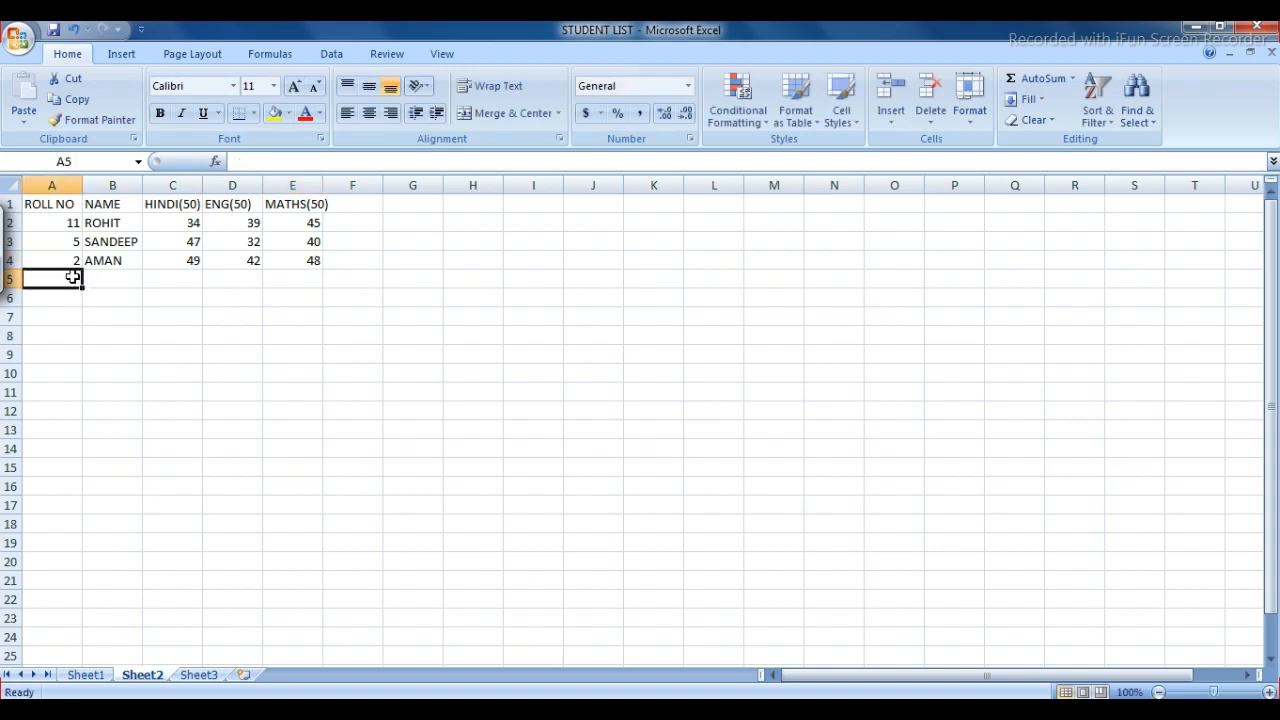
type("3")
left_click(97, 277)
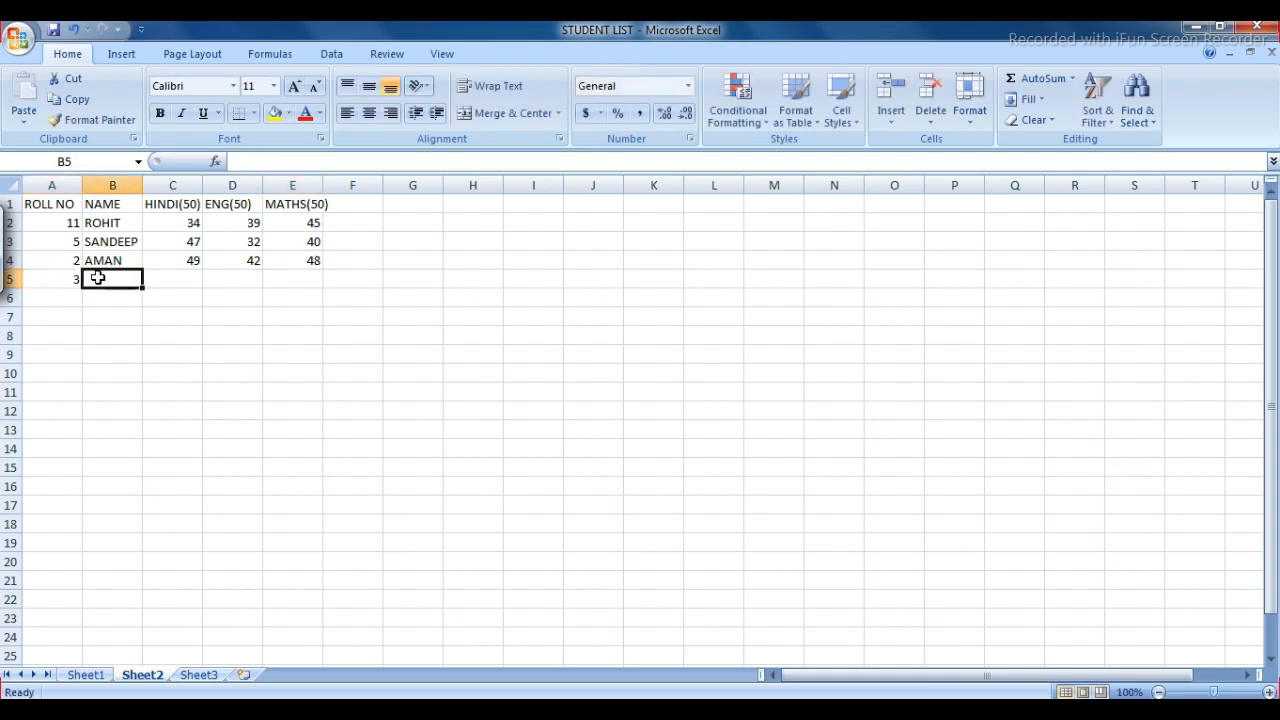
type("AMIT")
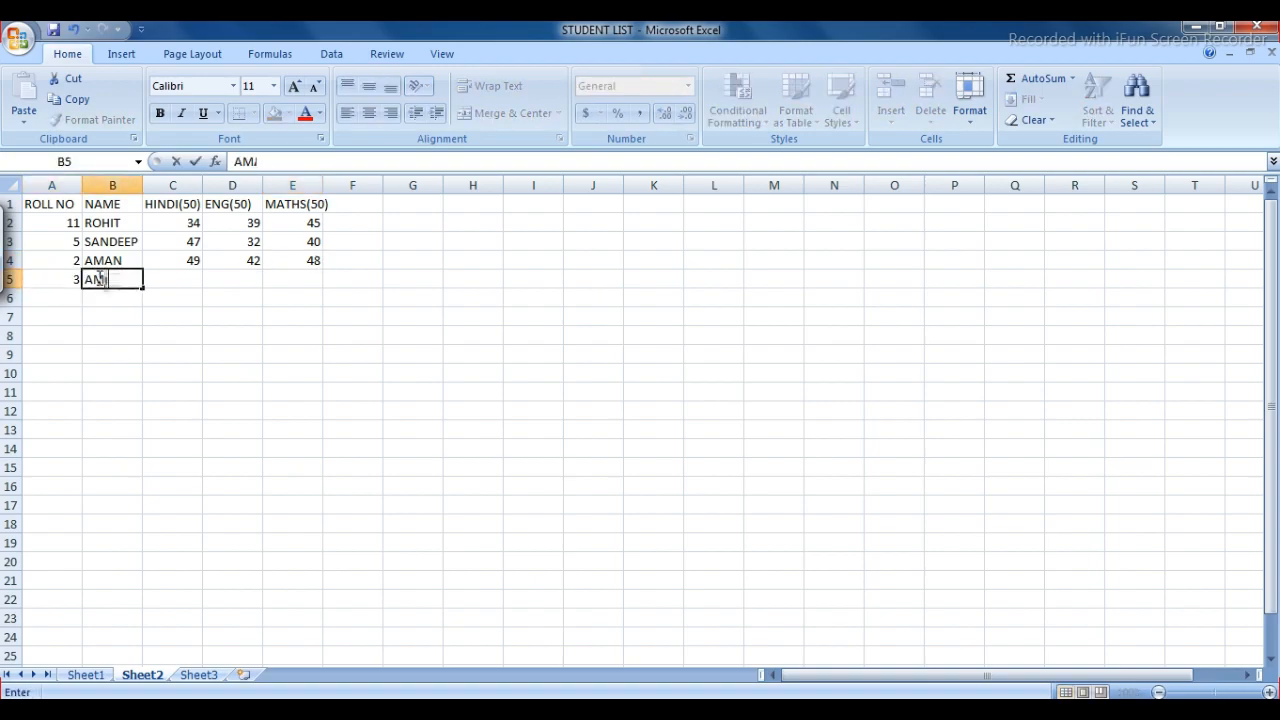
left_click(167, 277)
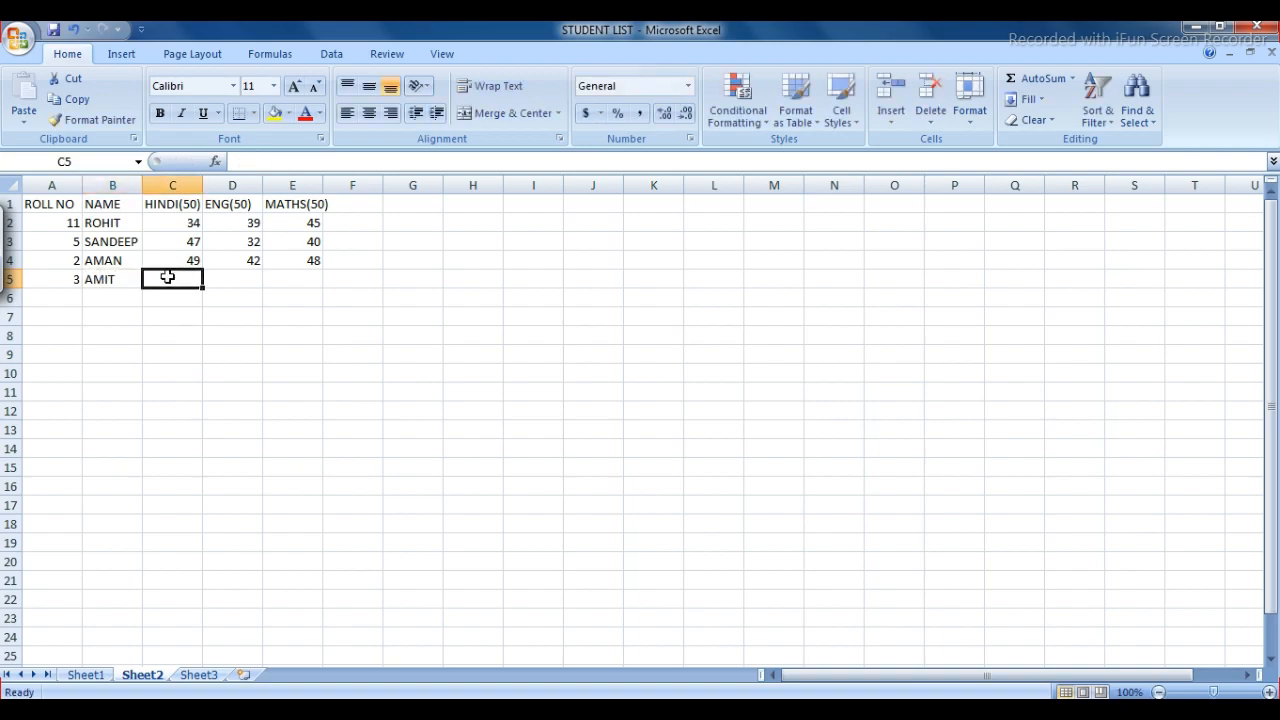
type("33")
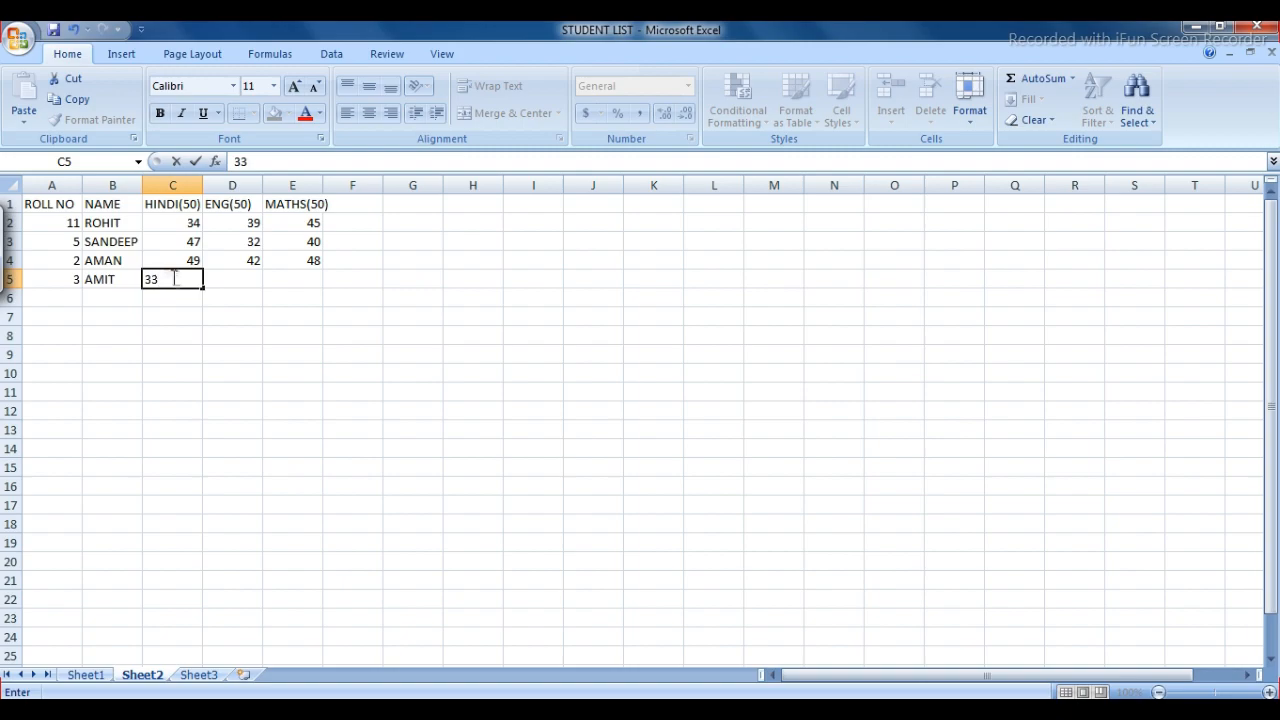
left_click(245, 279)
type("26")
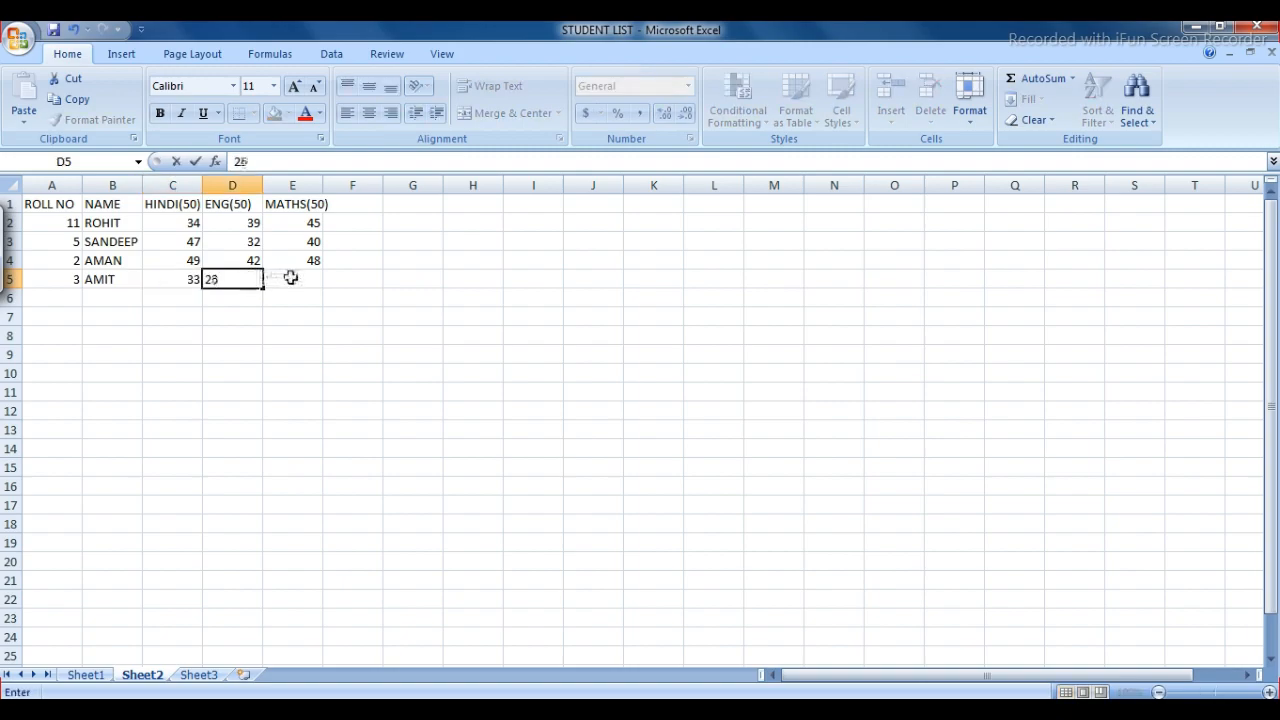
left_click(291, 279)
type("2")
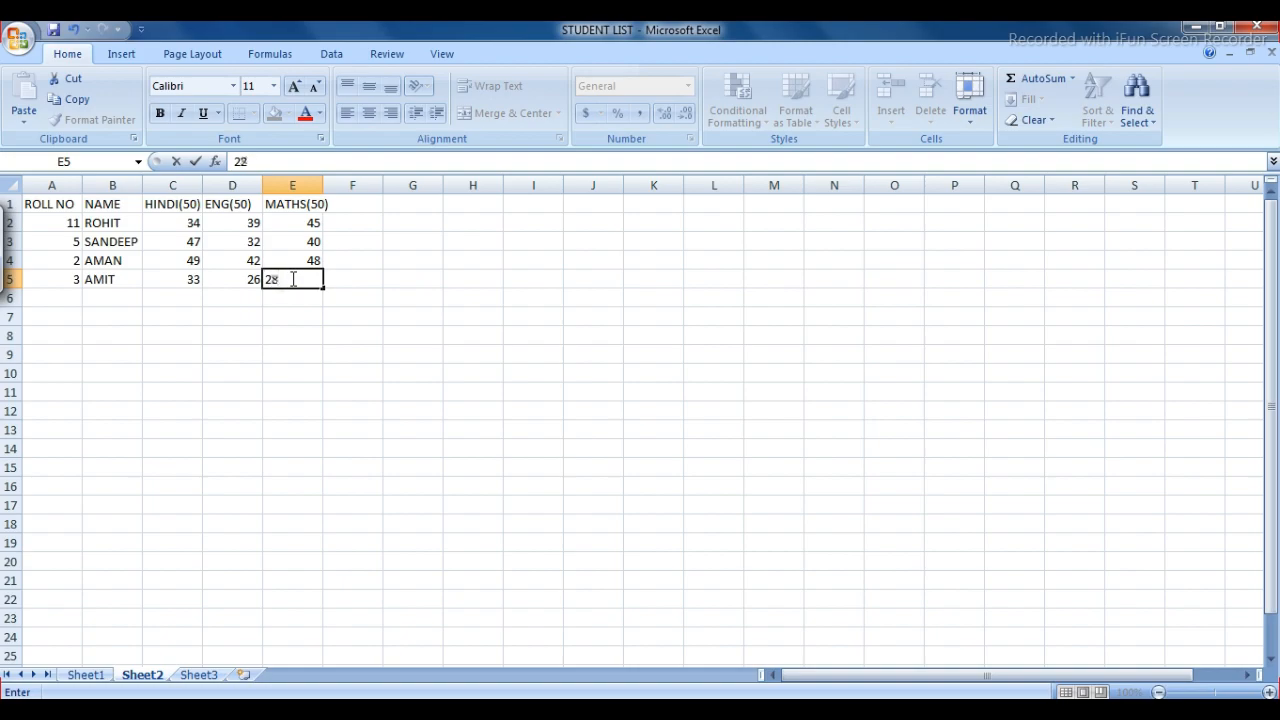
type("8")
Fill row 6 with roll number 10, the student's name, and marks 21 for Hindi, 32 for English and 33 for maths.
left_click(69, 295)
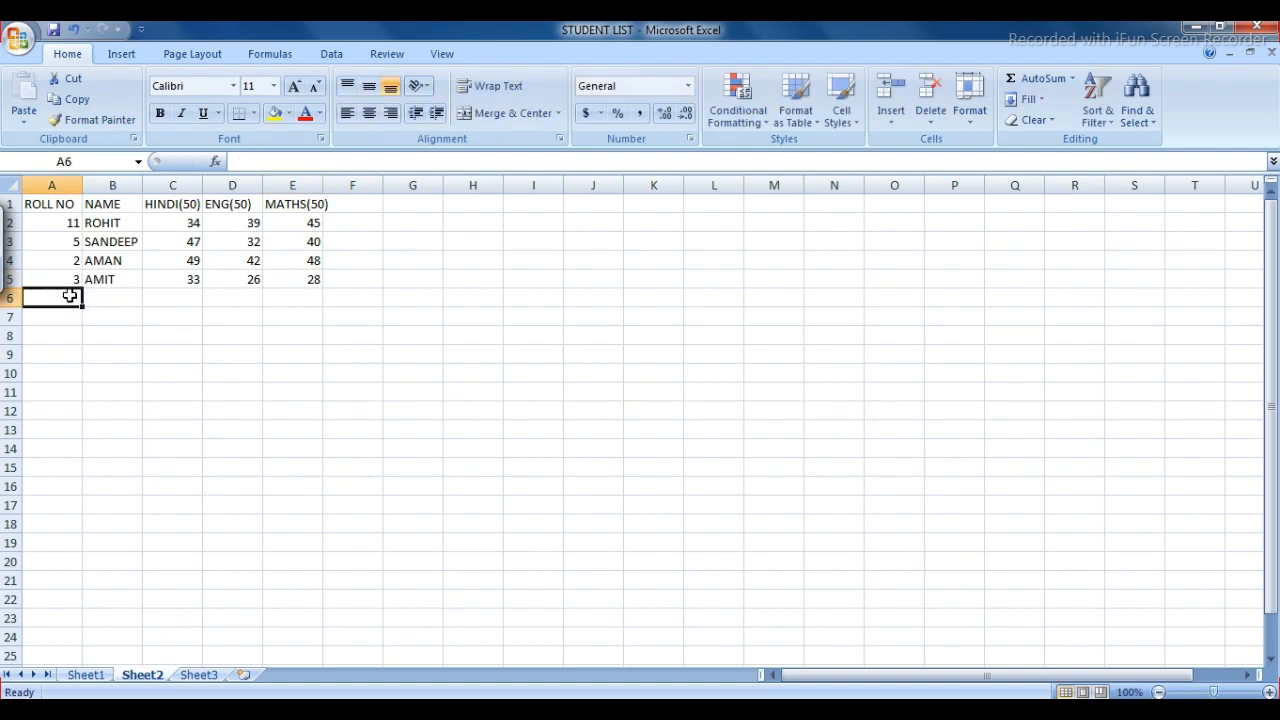
type("10")
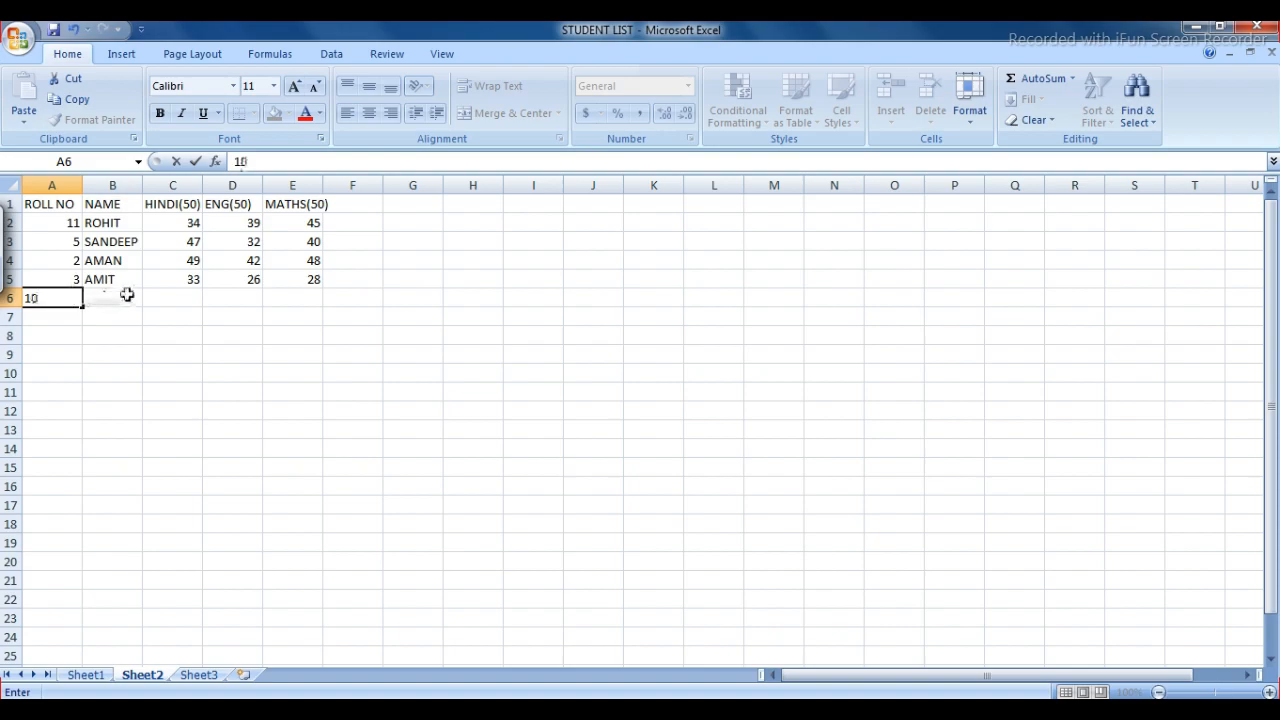
left_click(126, 295)
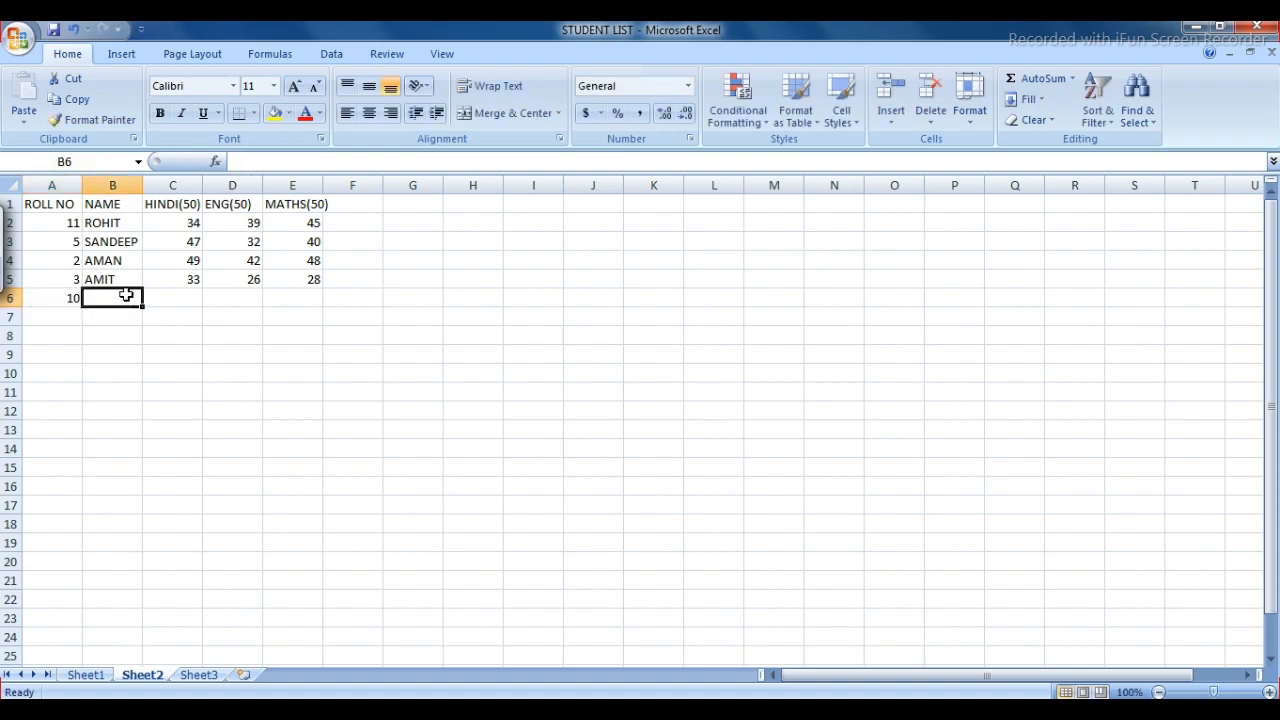
type("NEERAJ")
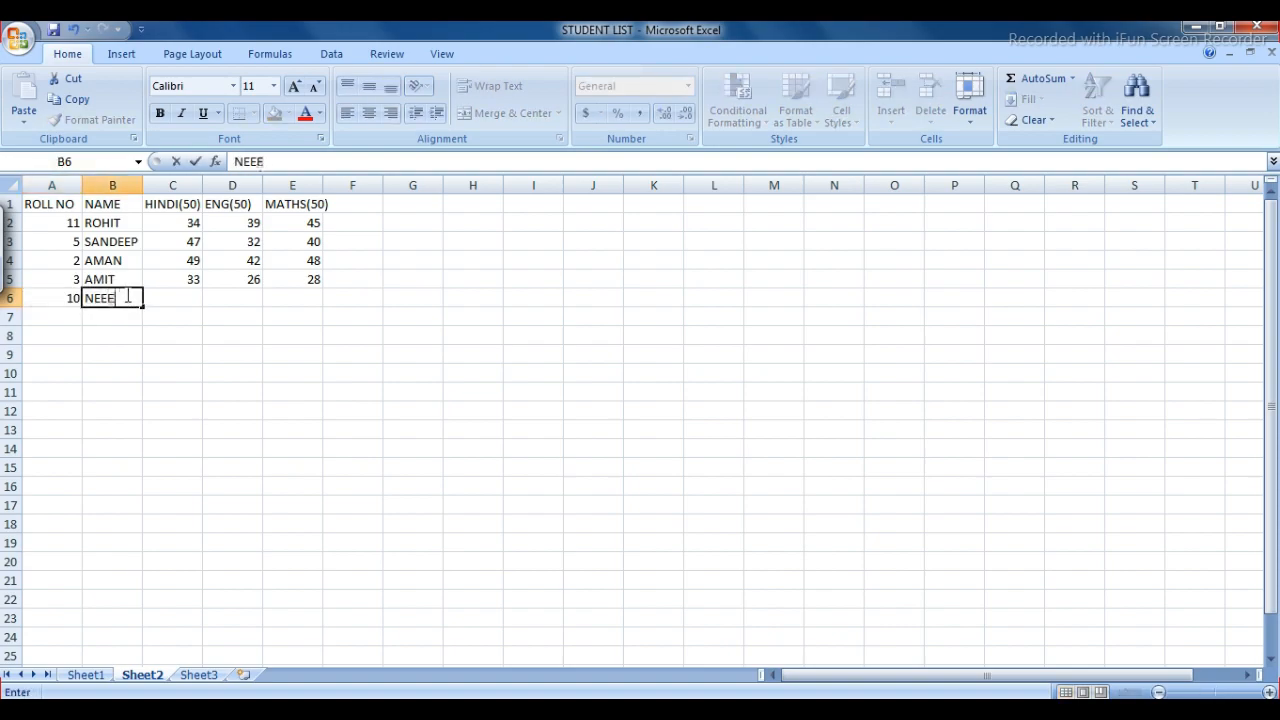
left_click(172, 295)
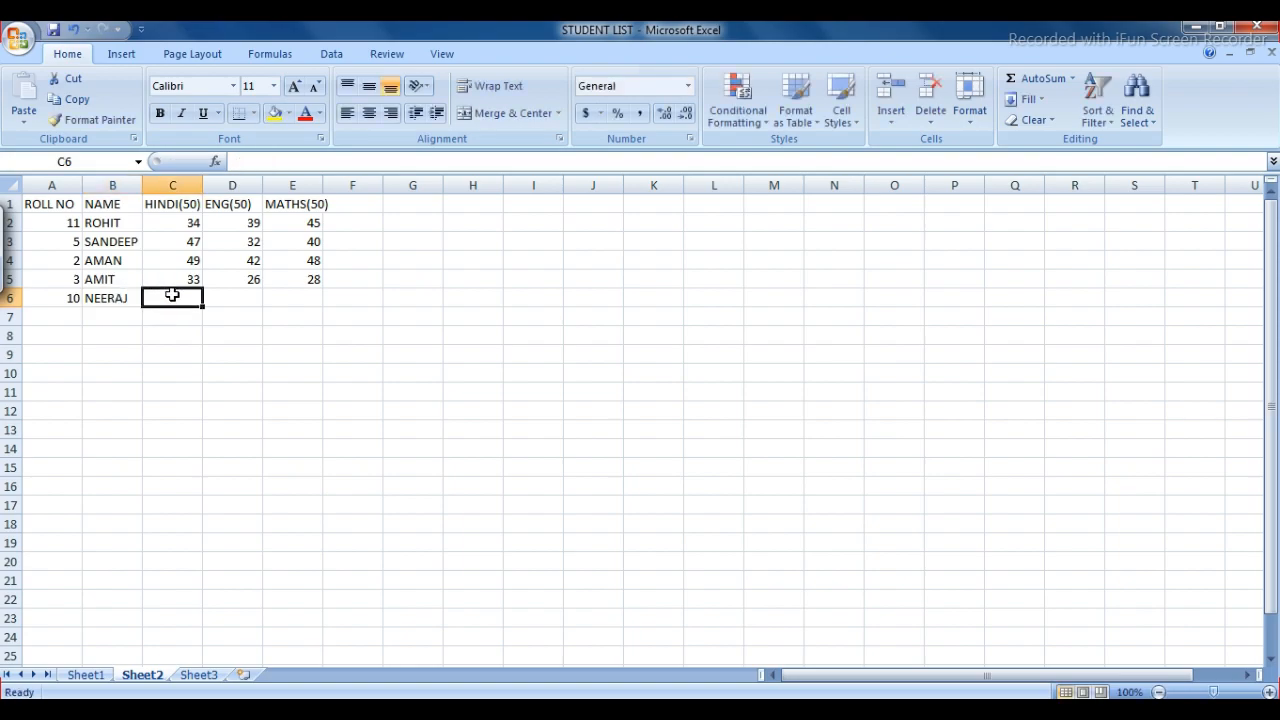
type("2")
type("1")
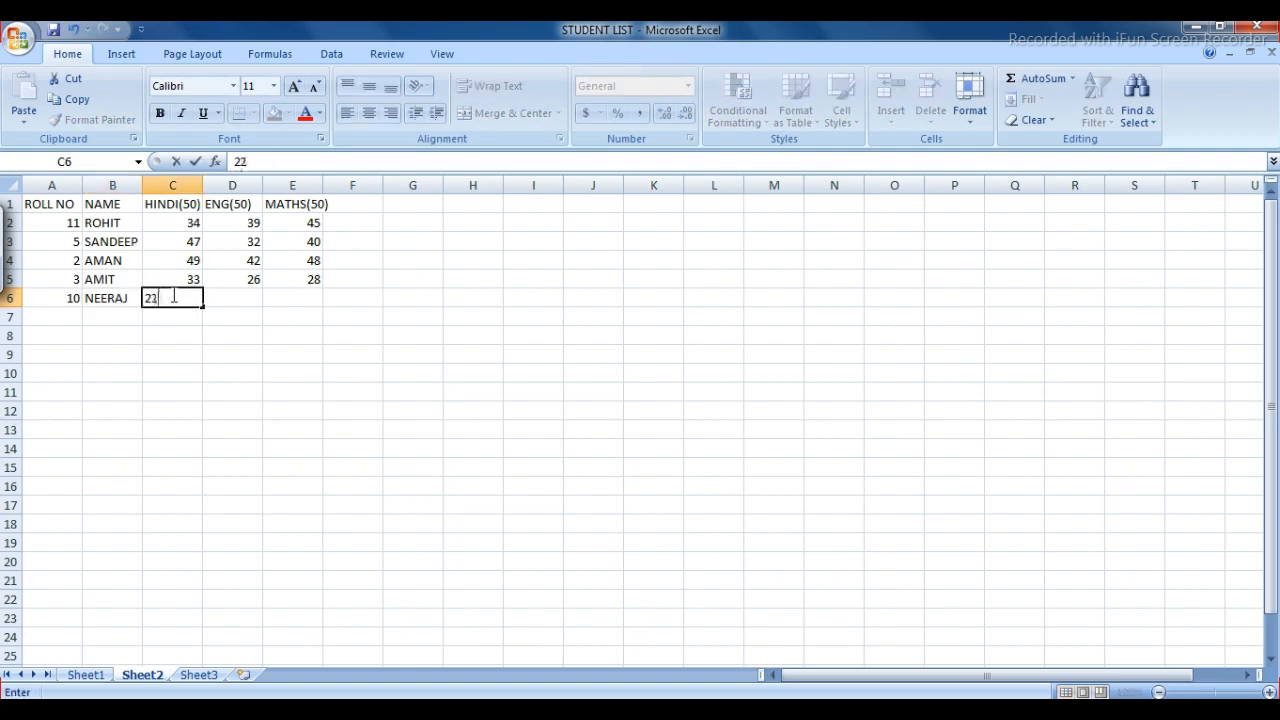
left_click(222, 302)
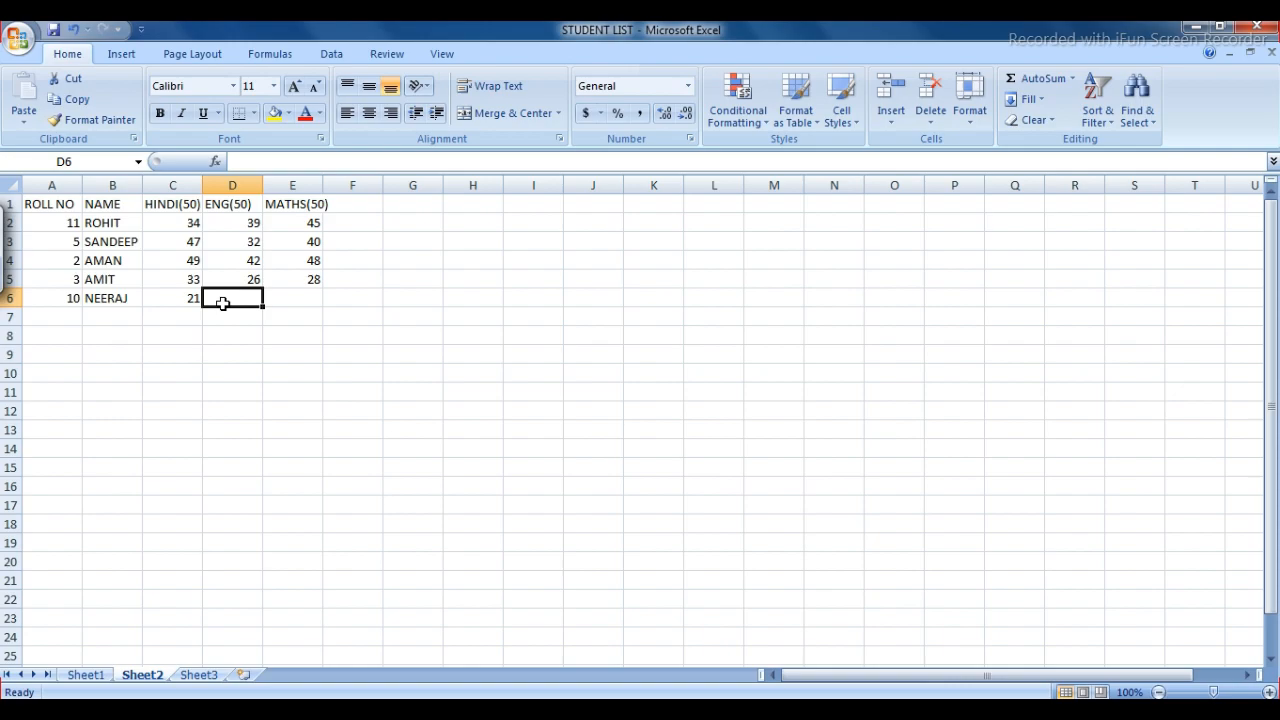
type("3")
type("3")
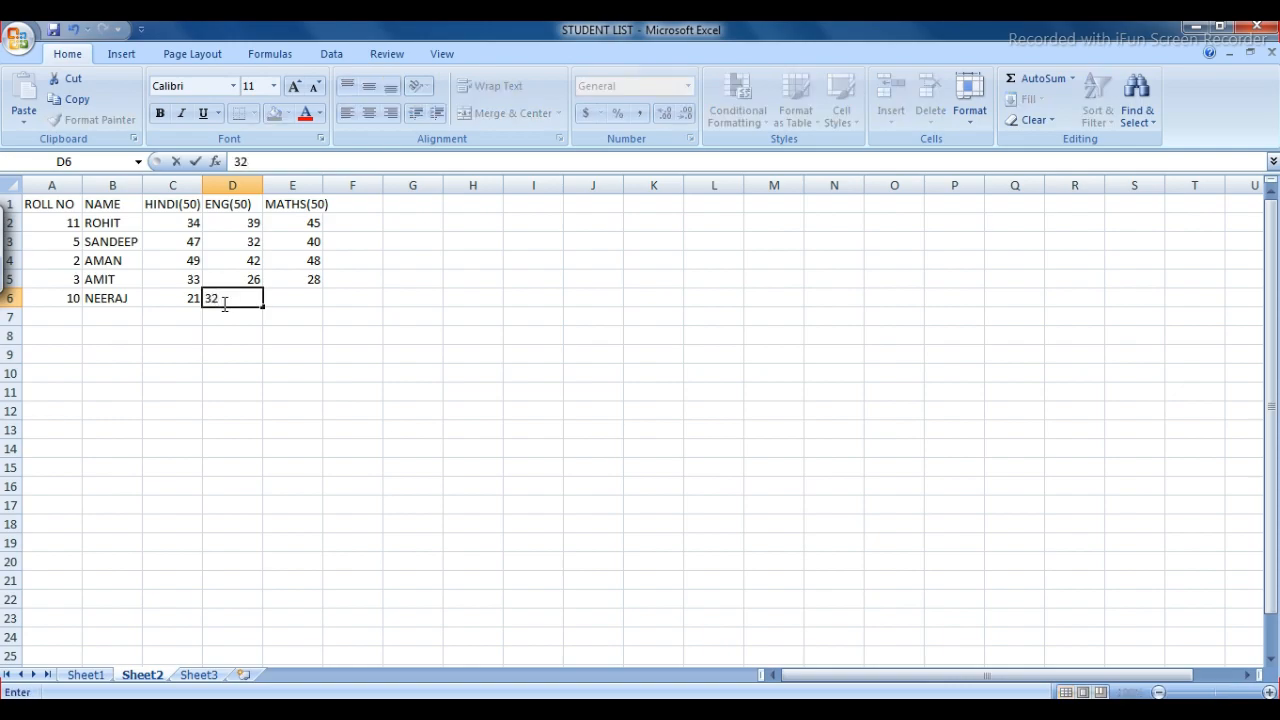
left_click(295, 302)
type("3")
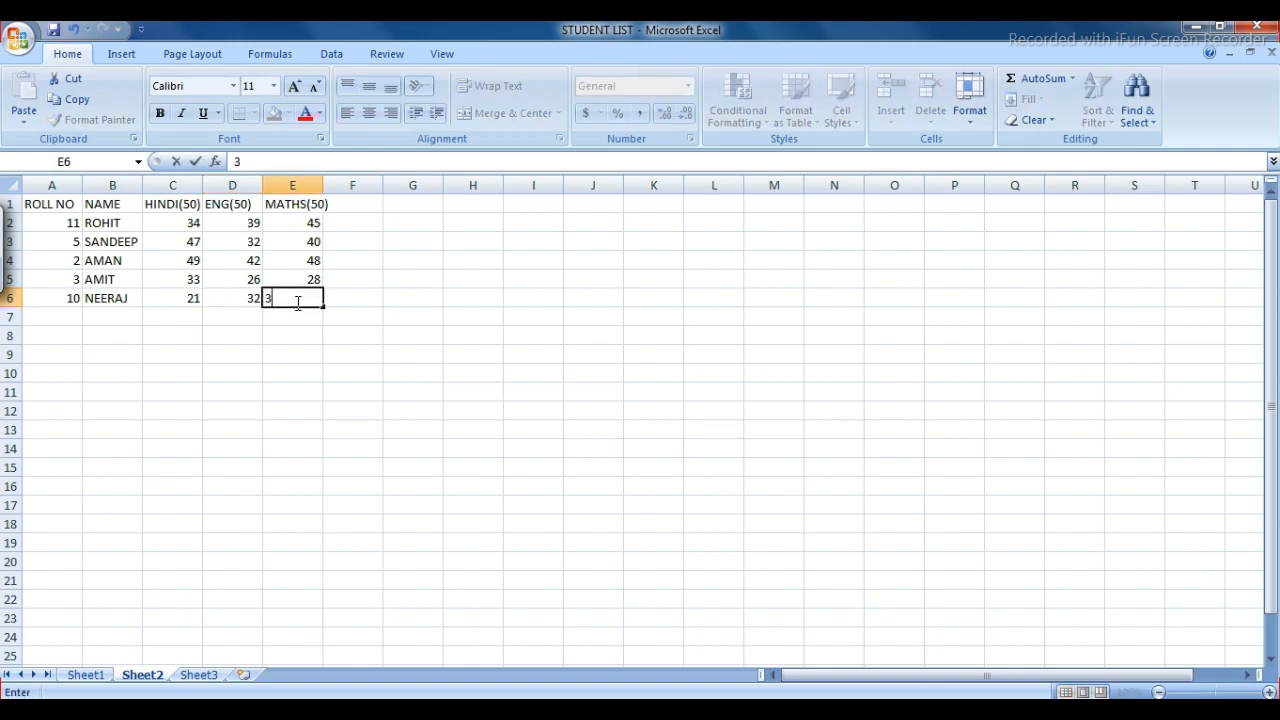
type("3")
Apply All Borders to the whole table in A1 to E6 and center its contents horizontally.
left_click(55, 207)
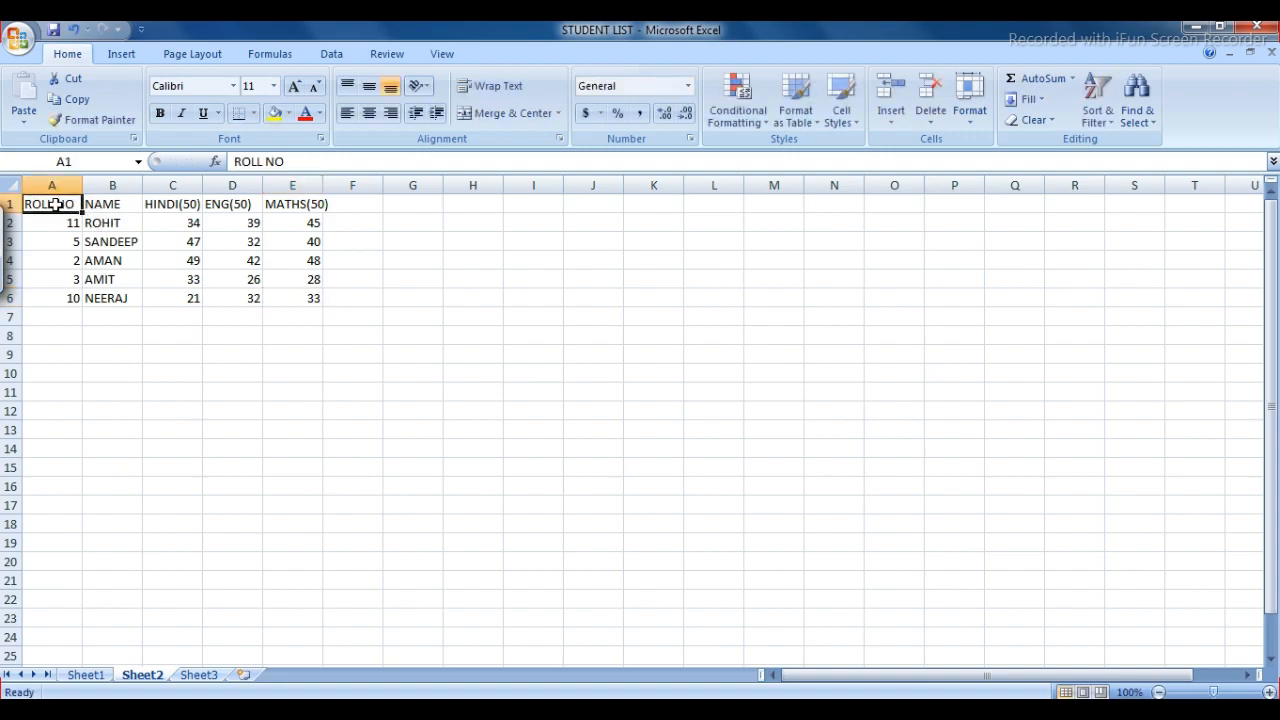
key("shift+Right")
key("shift+Right")
key("shift+Right")
key("shift+Right")
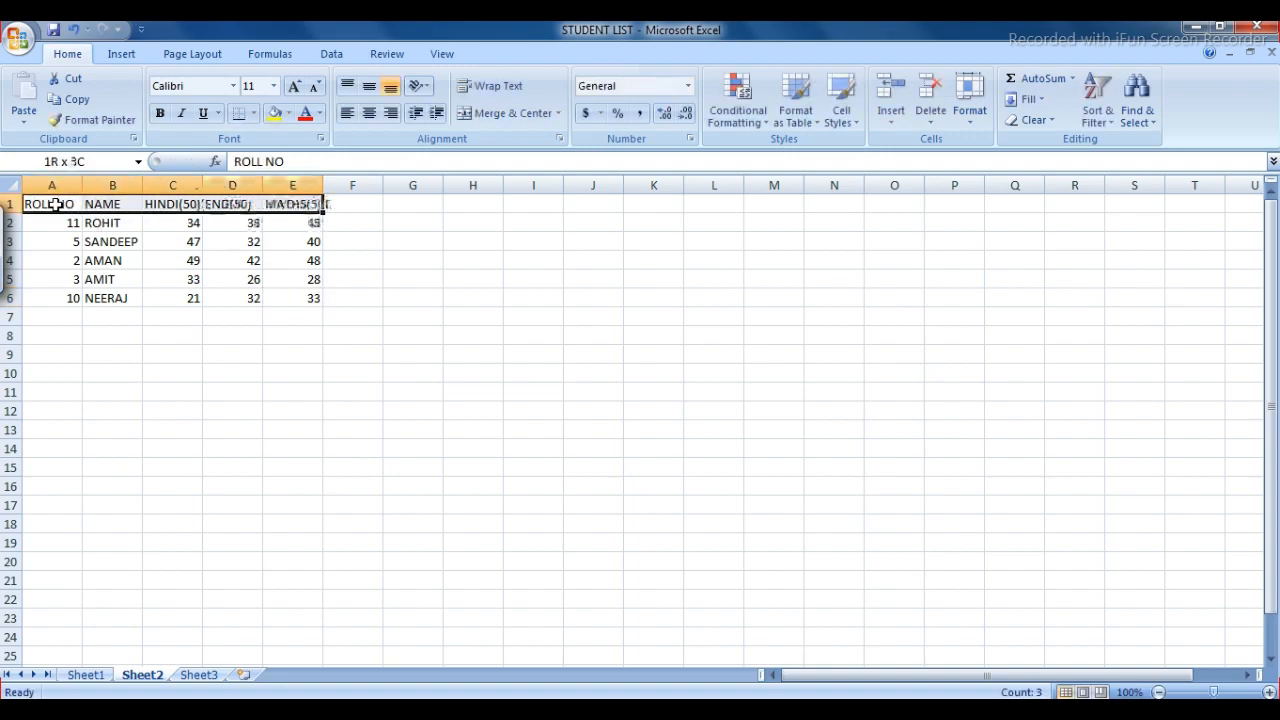
key("shift+Down")
key("shift+Down")
key("shift+Down")
key("shift+Down")
key("shift+Down")
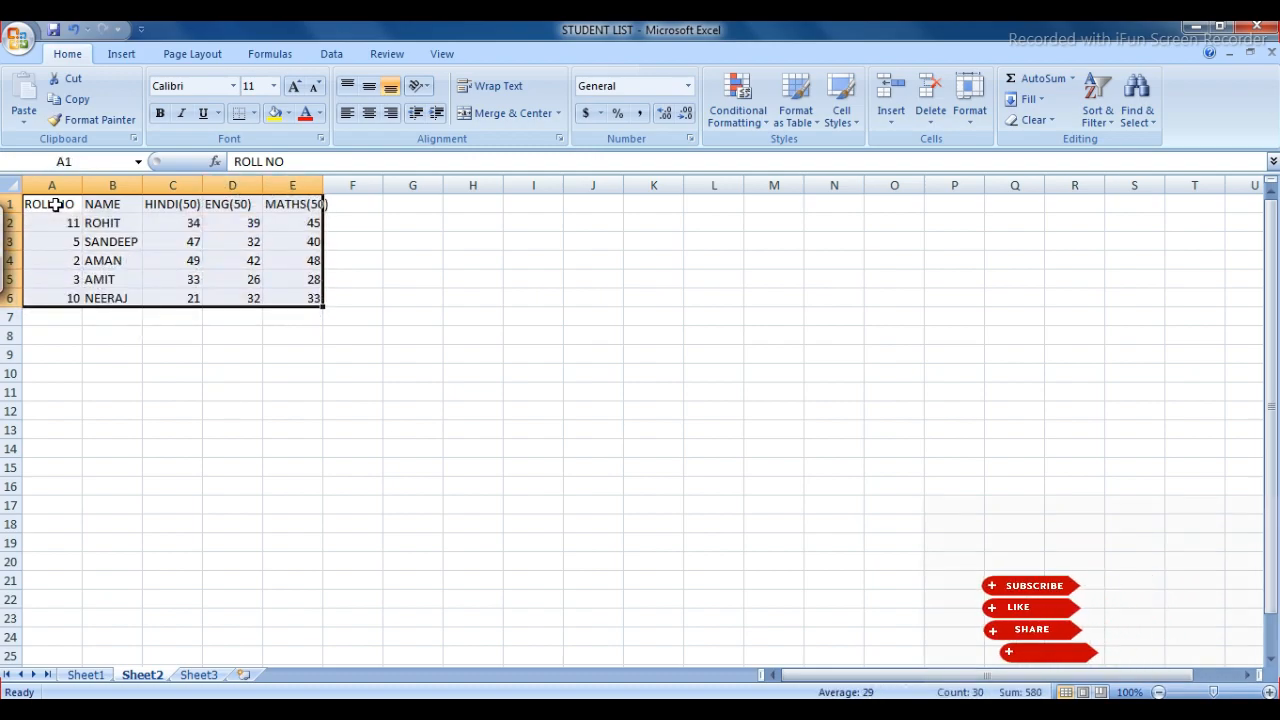
left_click(254, 113)
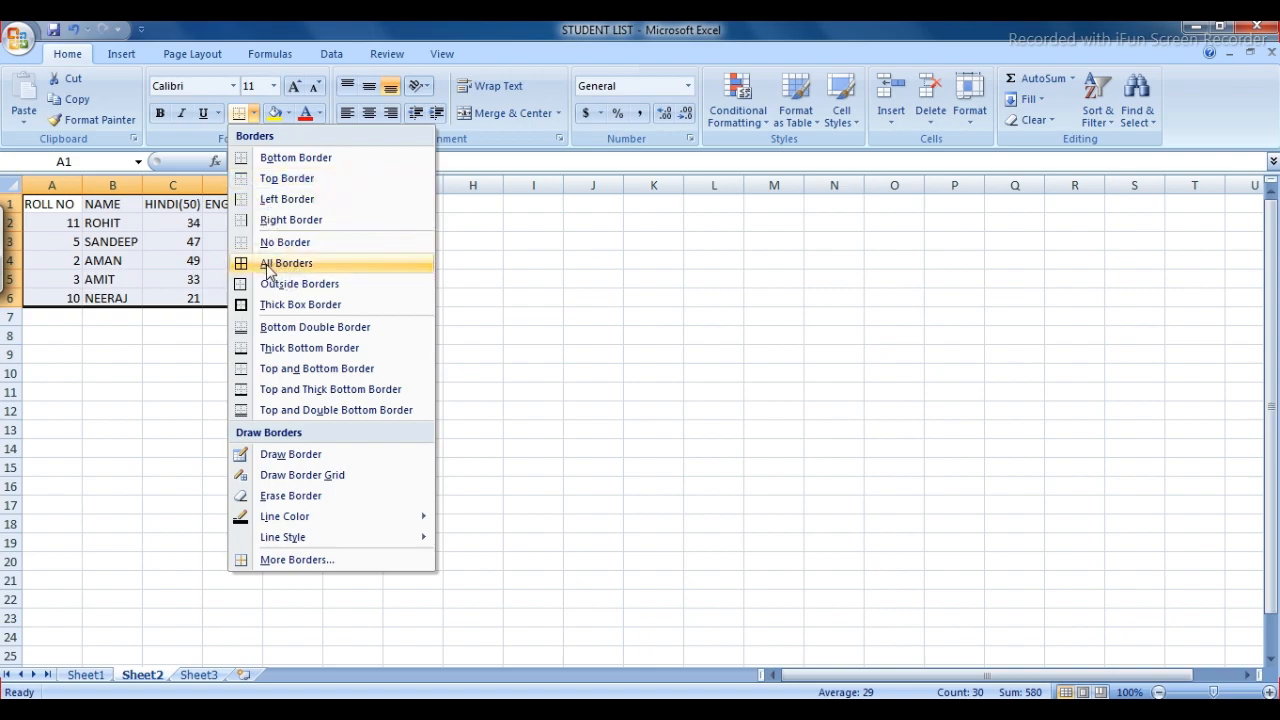
left_click(273, 270)
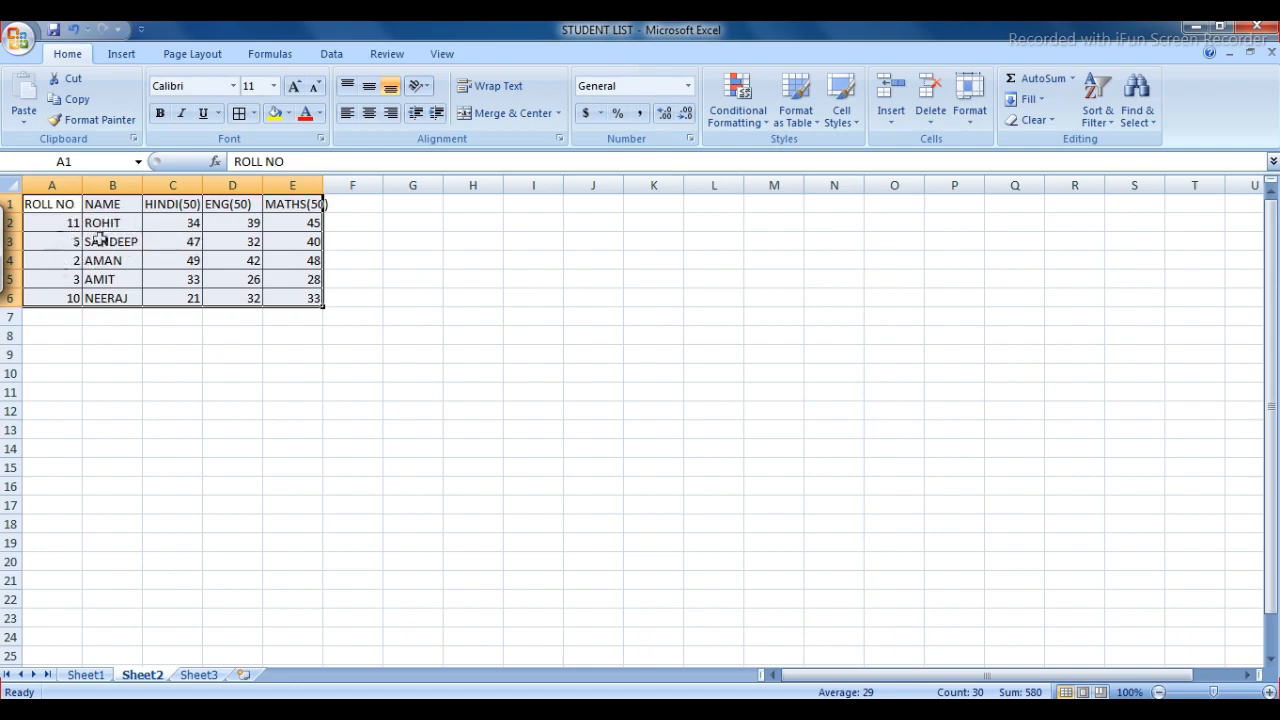
left_click(370, 116)
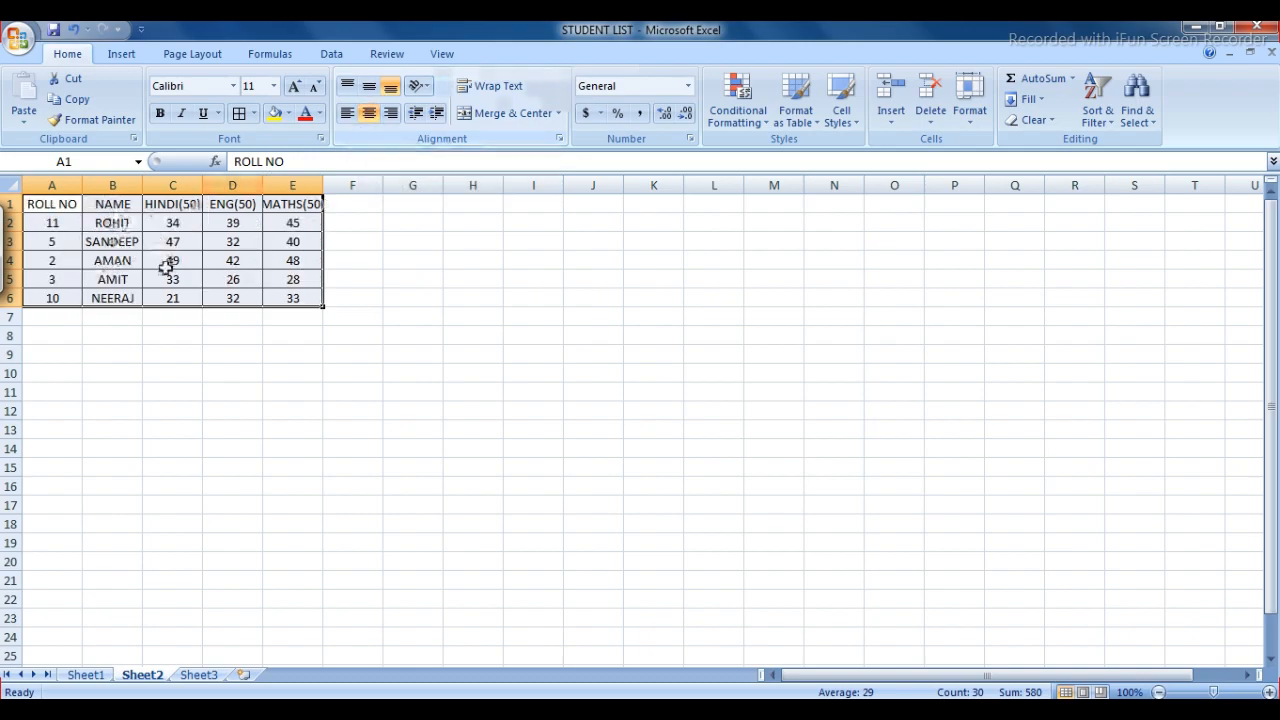
Fill the header cells A1 to E1 with the standard light green color.
left_click(52, 204)
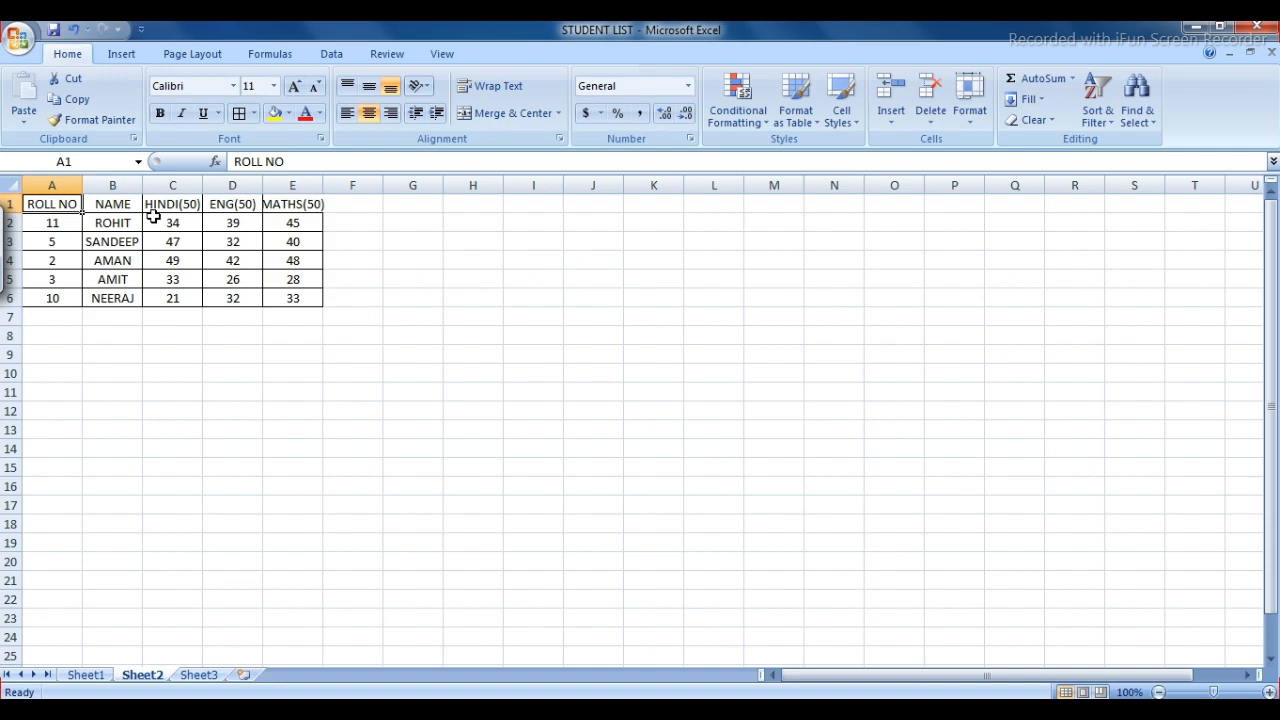
key("shift+Right")
key("shift+Right")
key("shift+Right")
key("shift+Right")
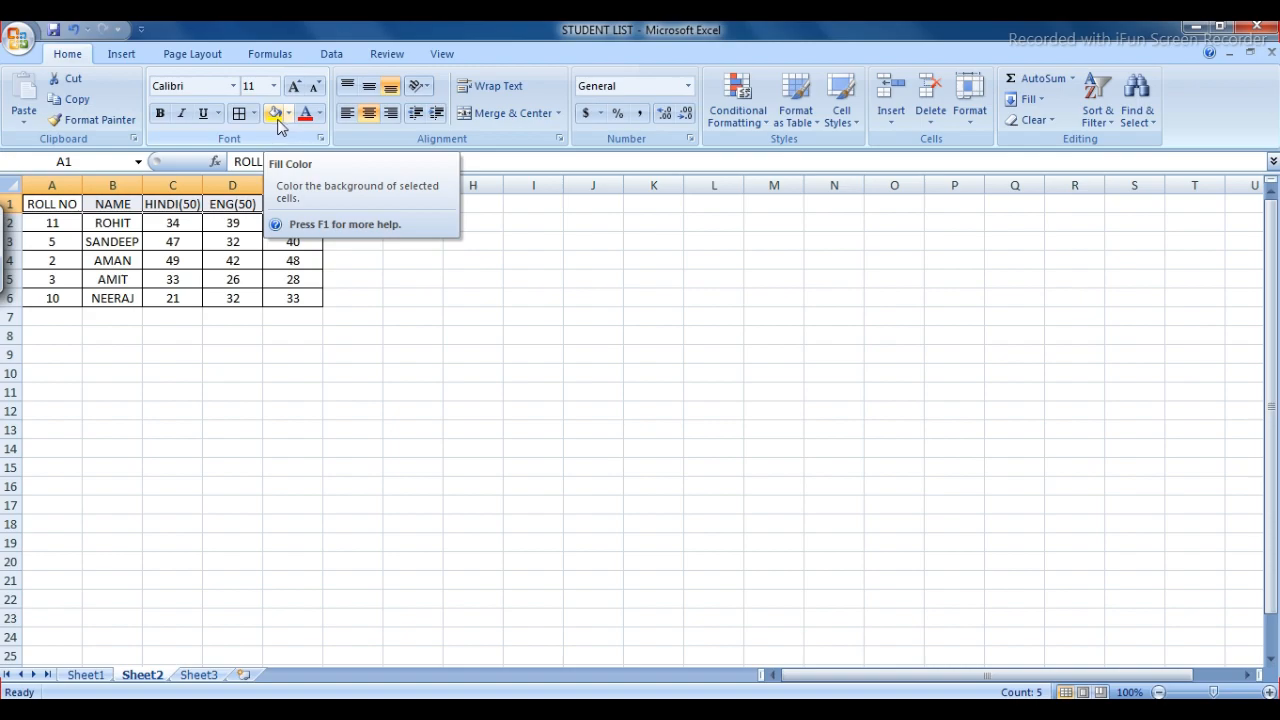
left_click(278, 121)
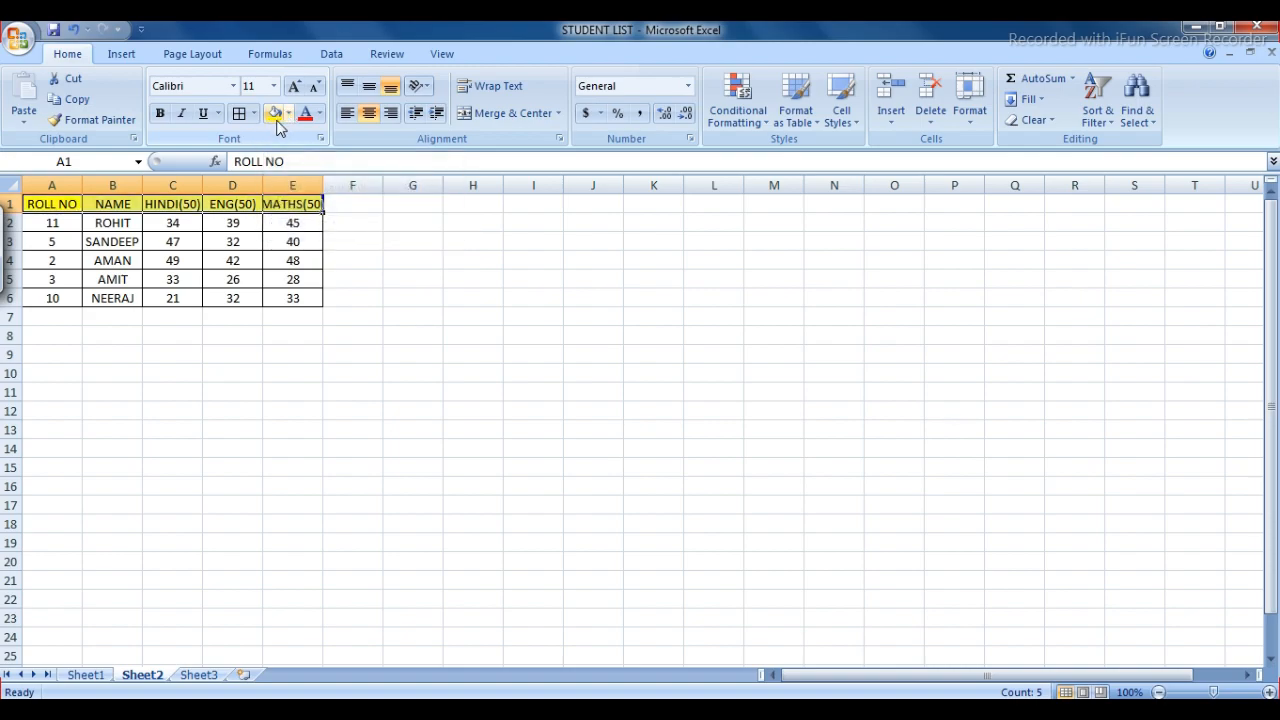
left_click(287, 117)
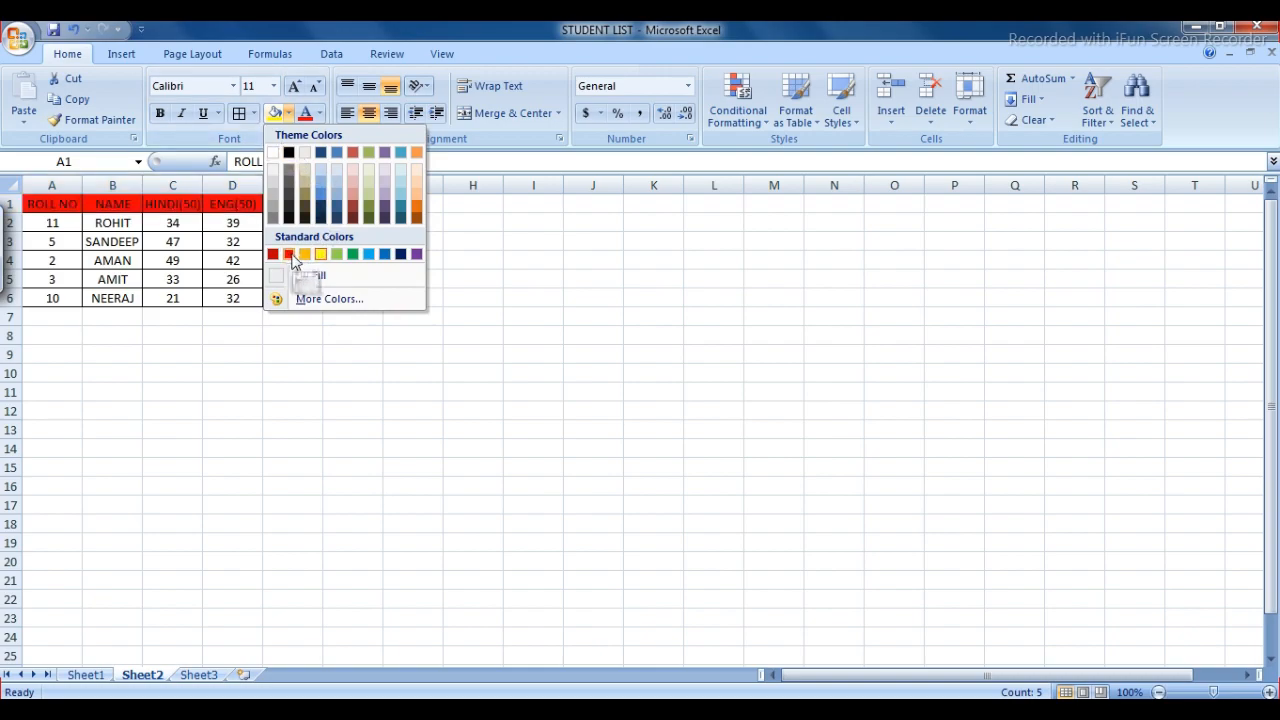
left_click(337, 254)
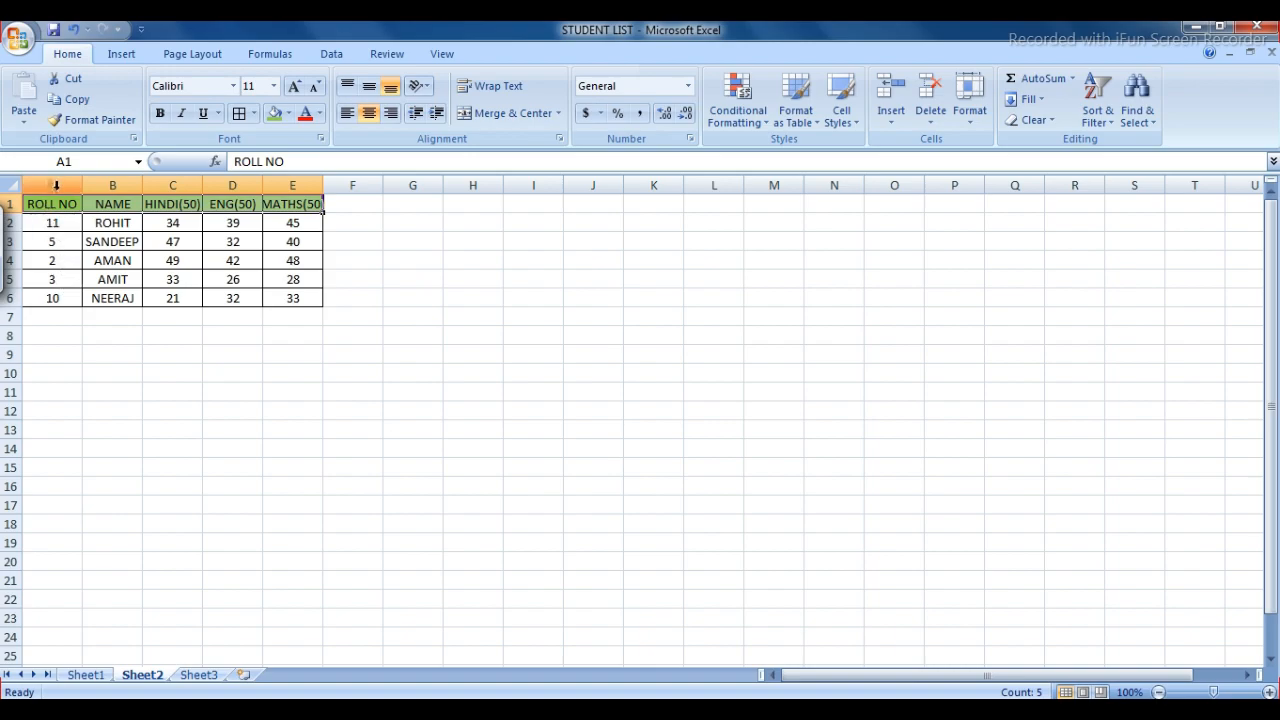
Sort the table by the ROLL NO column from smallest to largest, expanding the selection to include the neighbouring columns.
left_click(55, 185)
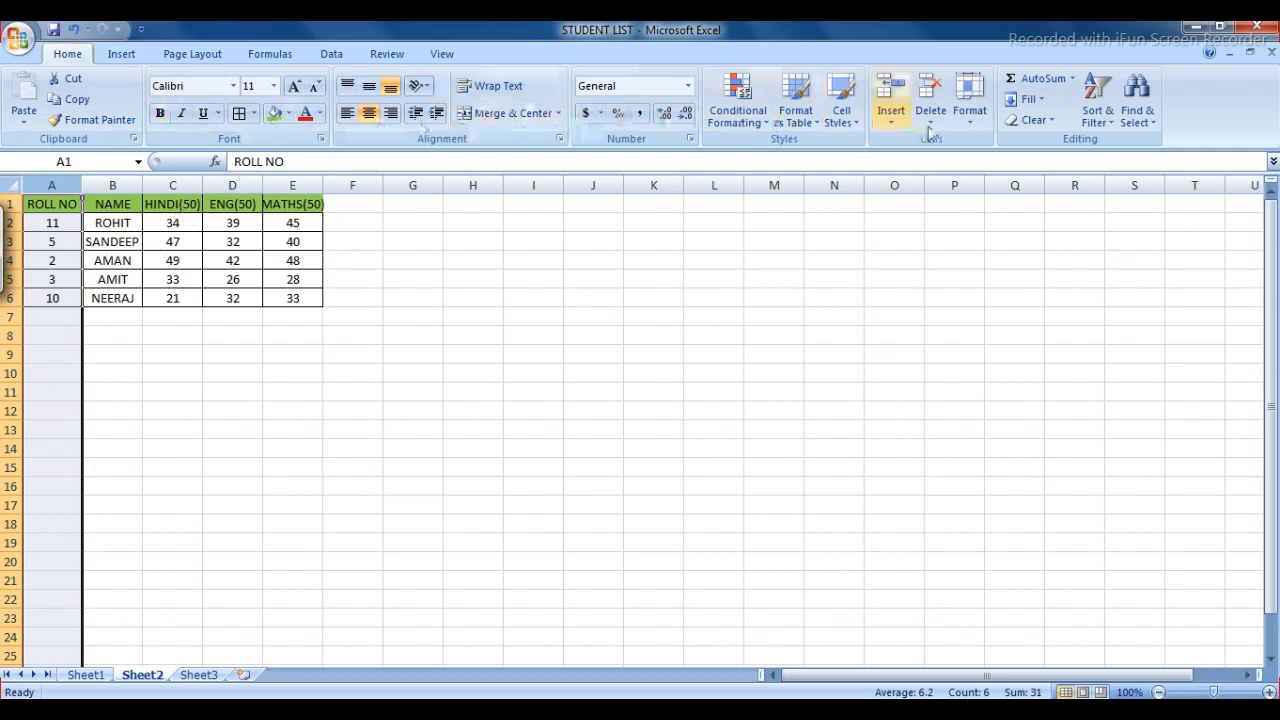
left_click(1113, 131)
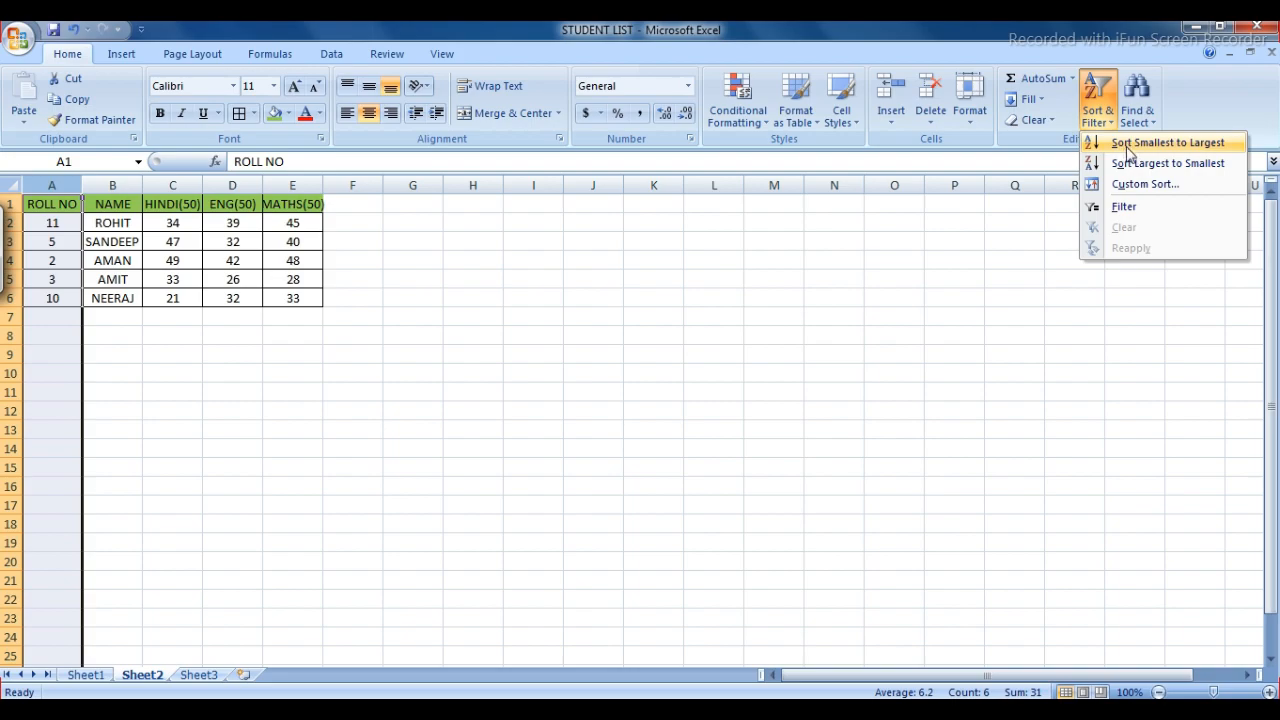
left_click(1132, 145)
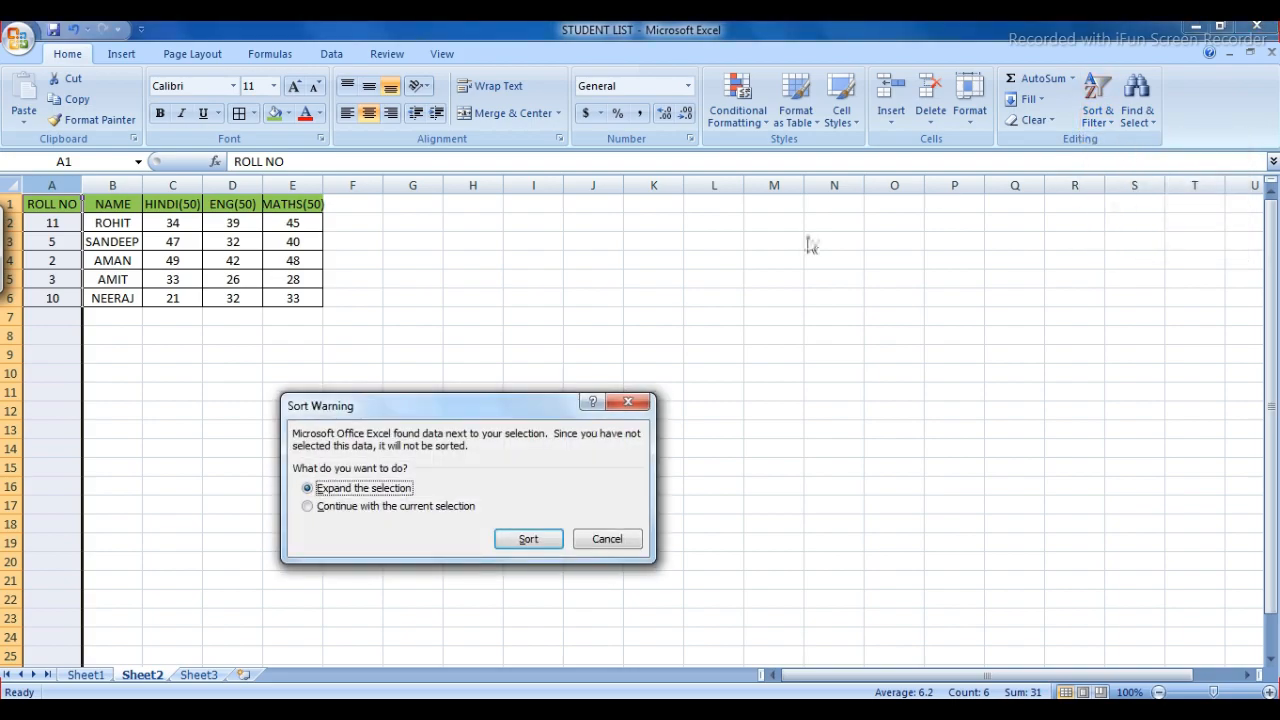
left_click(522, 542)
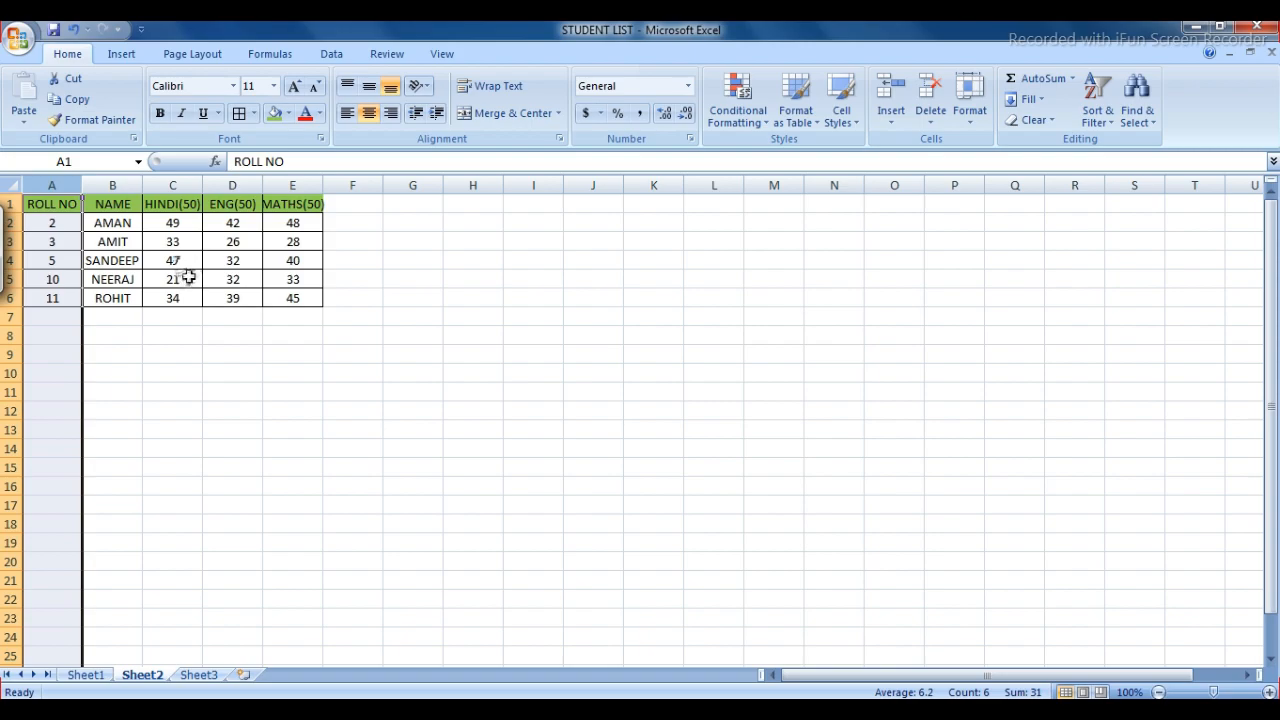
Add up the three subject marks in C2 to E2 with the AutoSum Sum function, placing the total in F2.
left_click(175, 224)
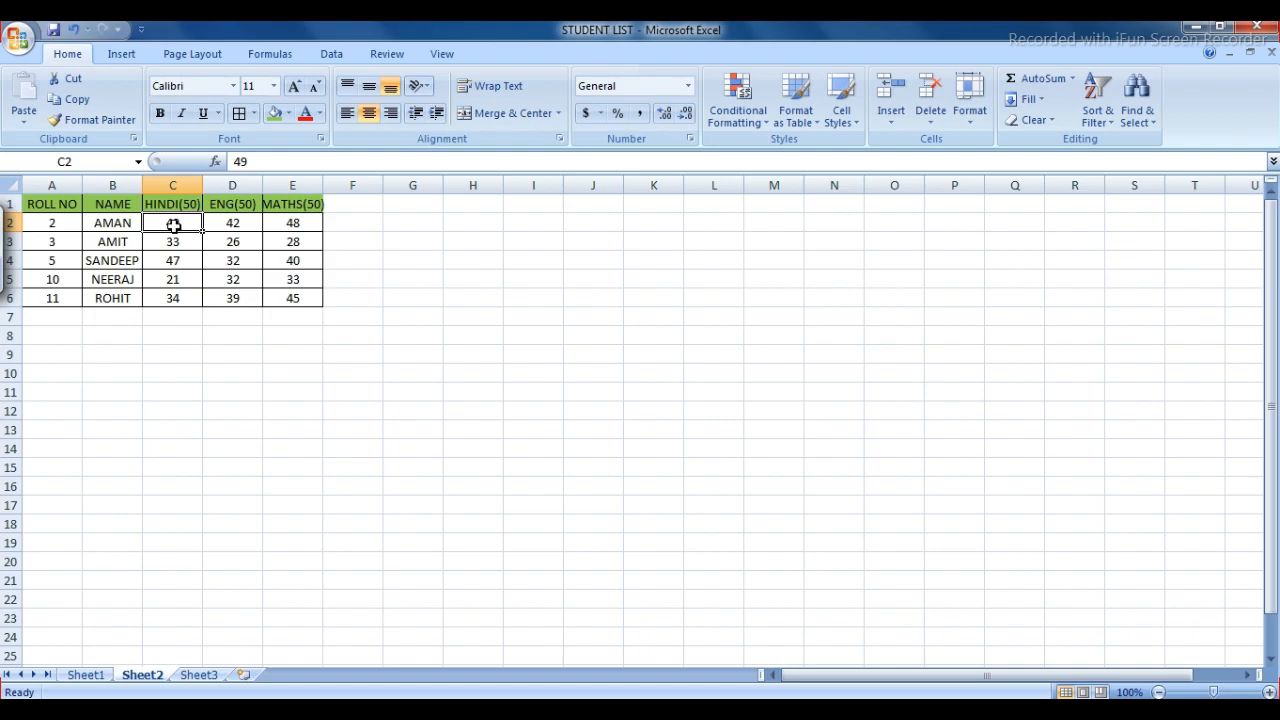
key("shift+Right")
key("shift+Right")
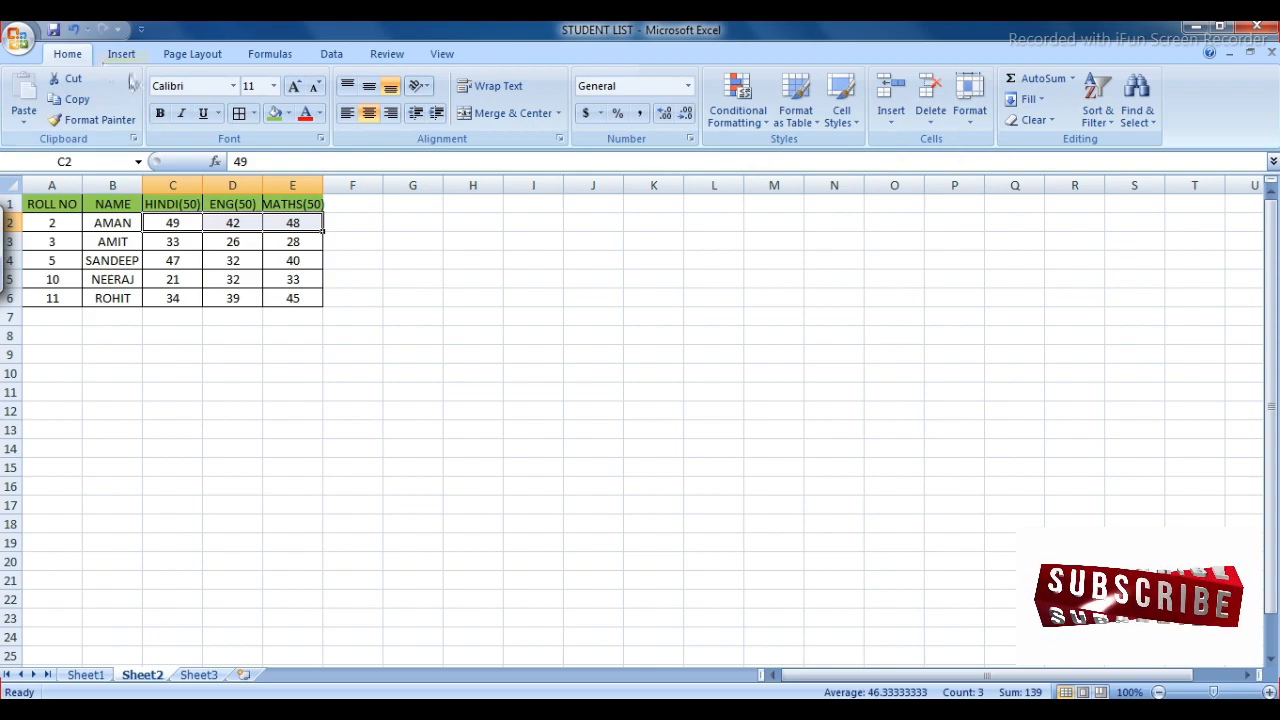
left_click(1073, 80)
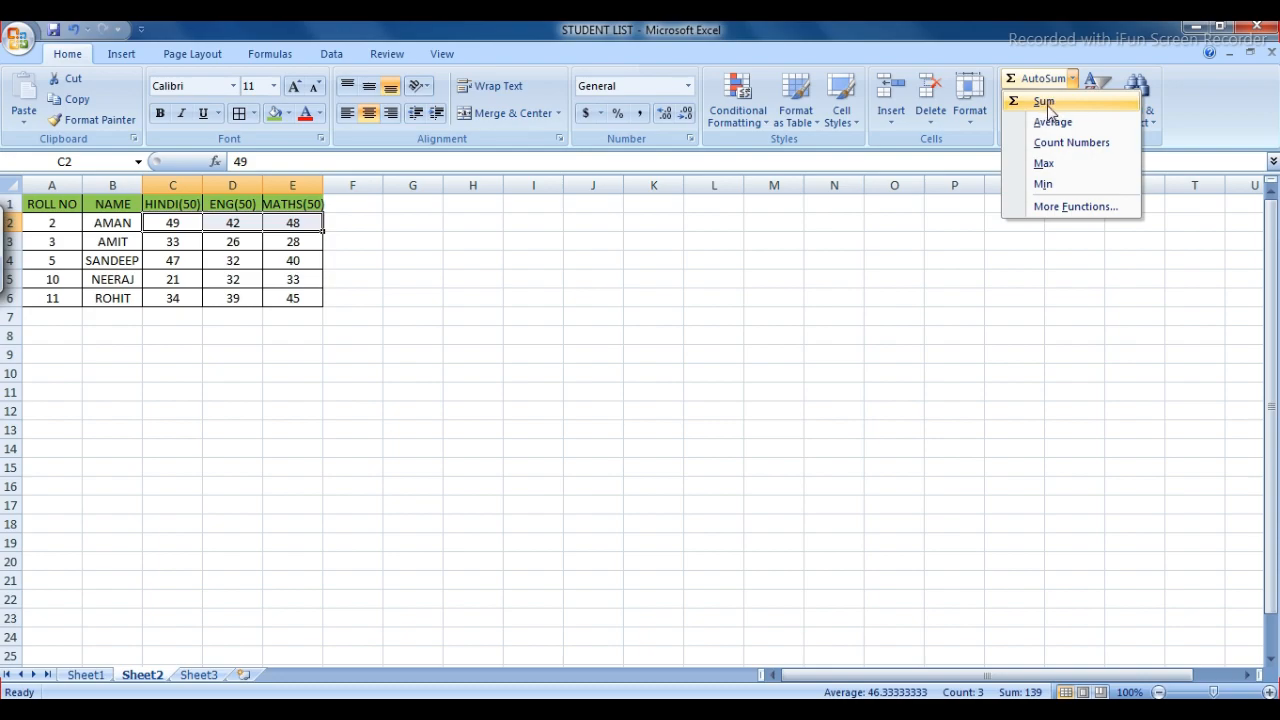
left_click(1047, 104)
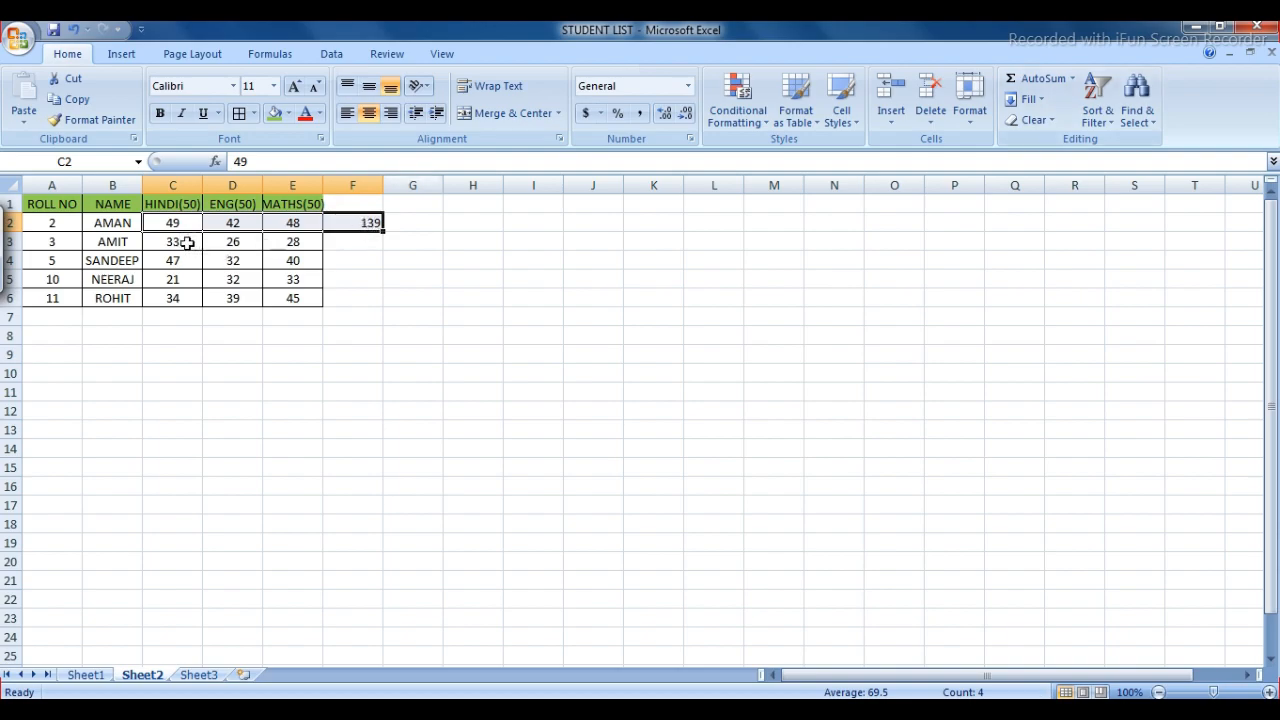
Add up the three subject marks in C3 to E3 with the AutoSum Sum function, placing the total in F3.
left_click(176, 244)
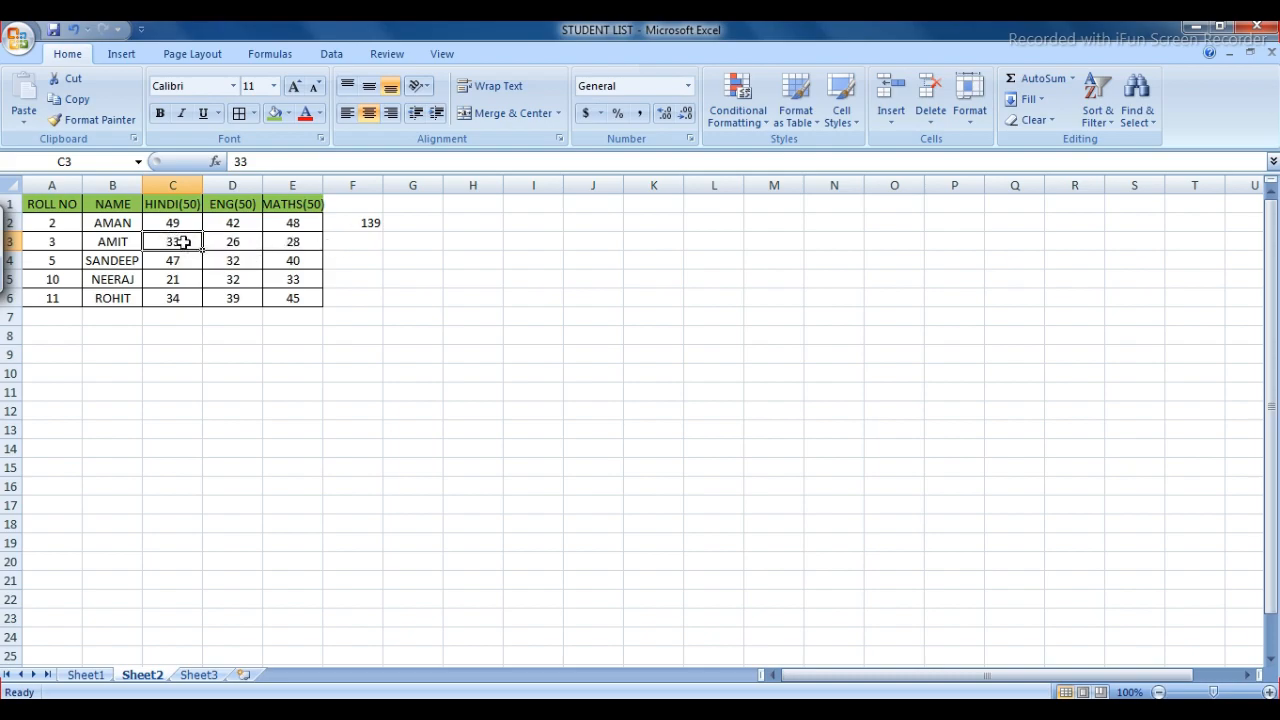
key("shift+Right")
key("shift+Right")
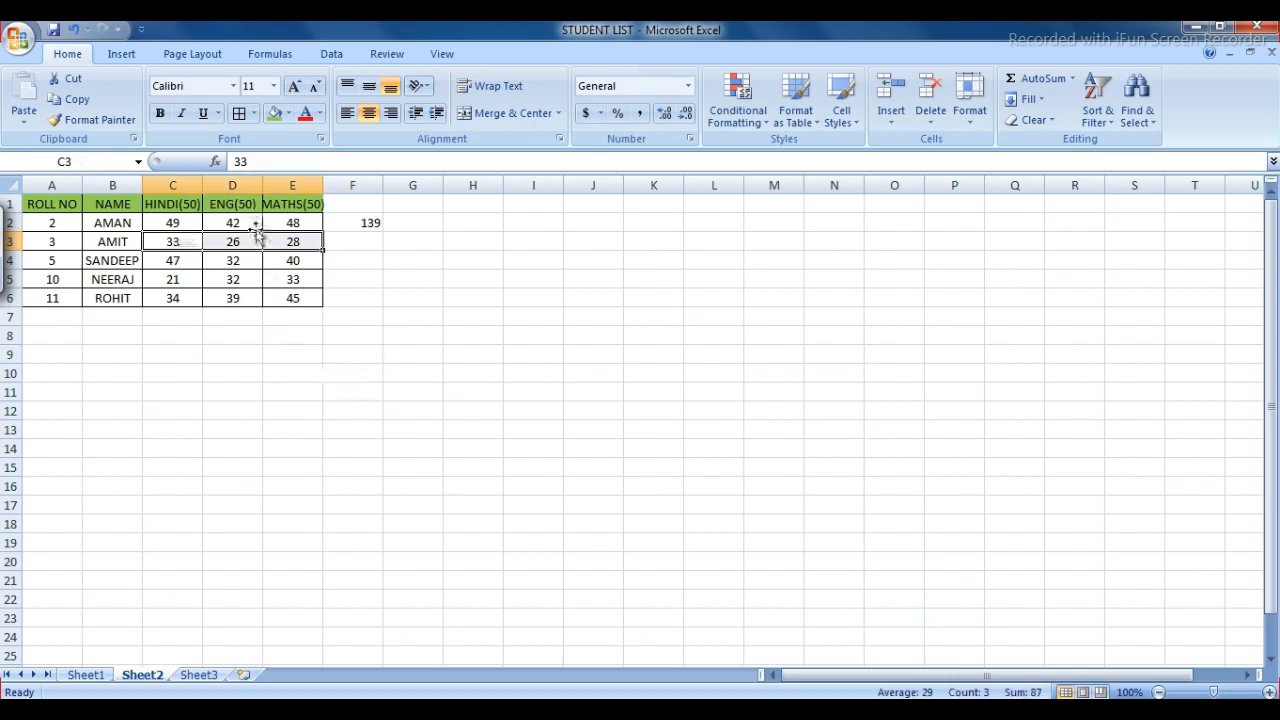
left_click(1082, 96)
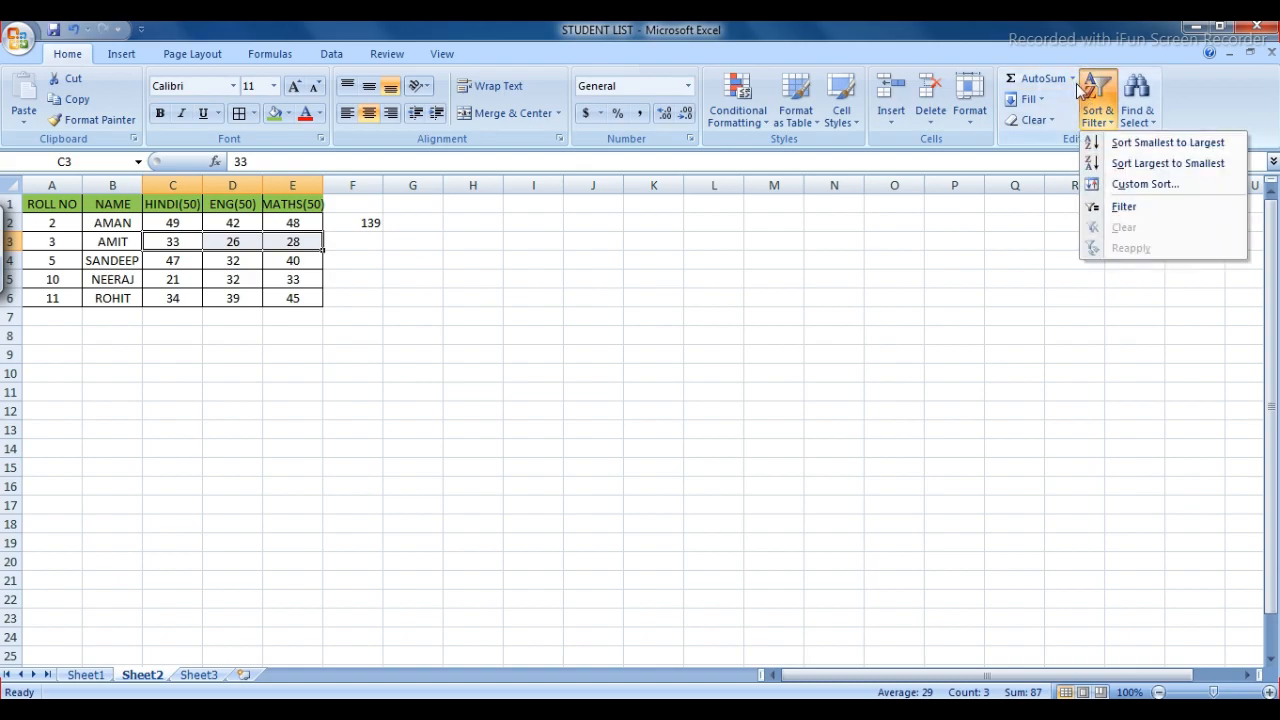
left_click(1072, 80)
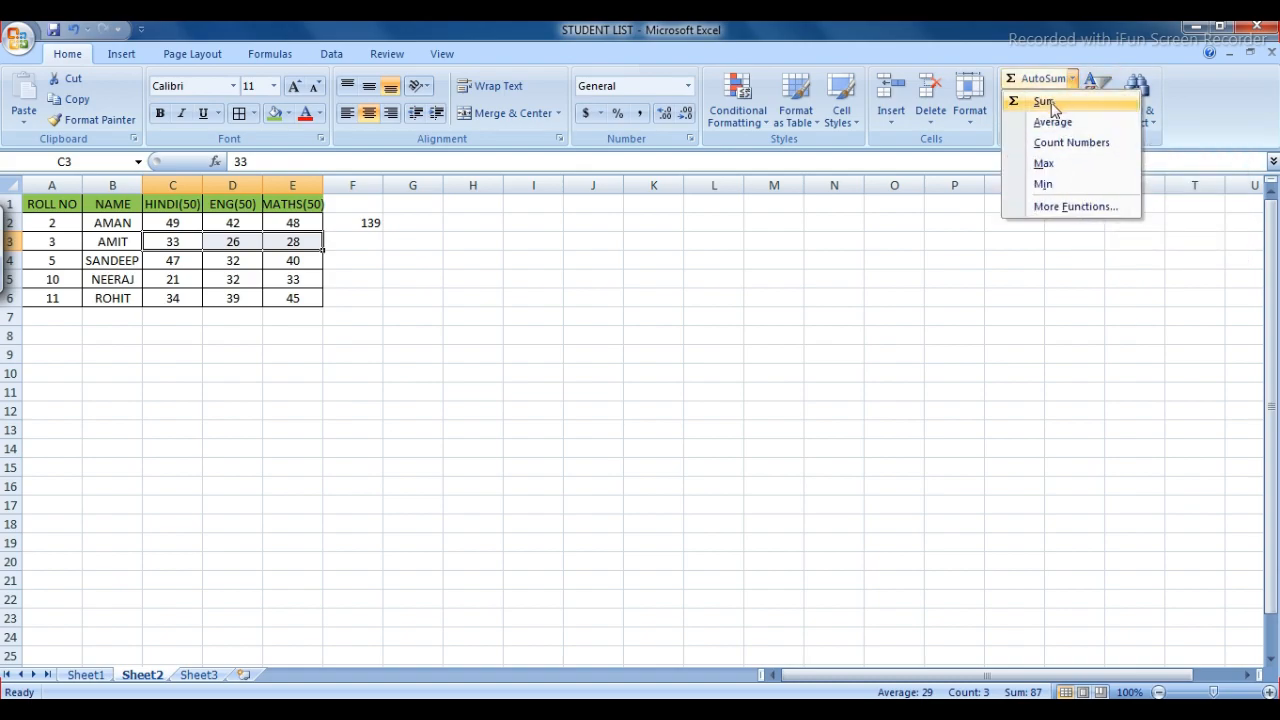
left_click(1046, 104)
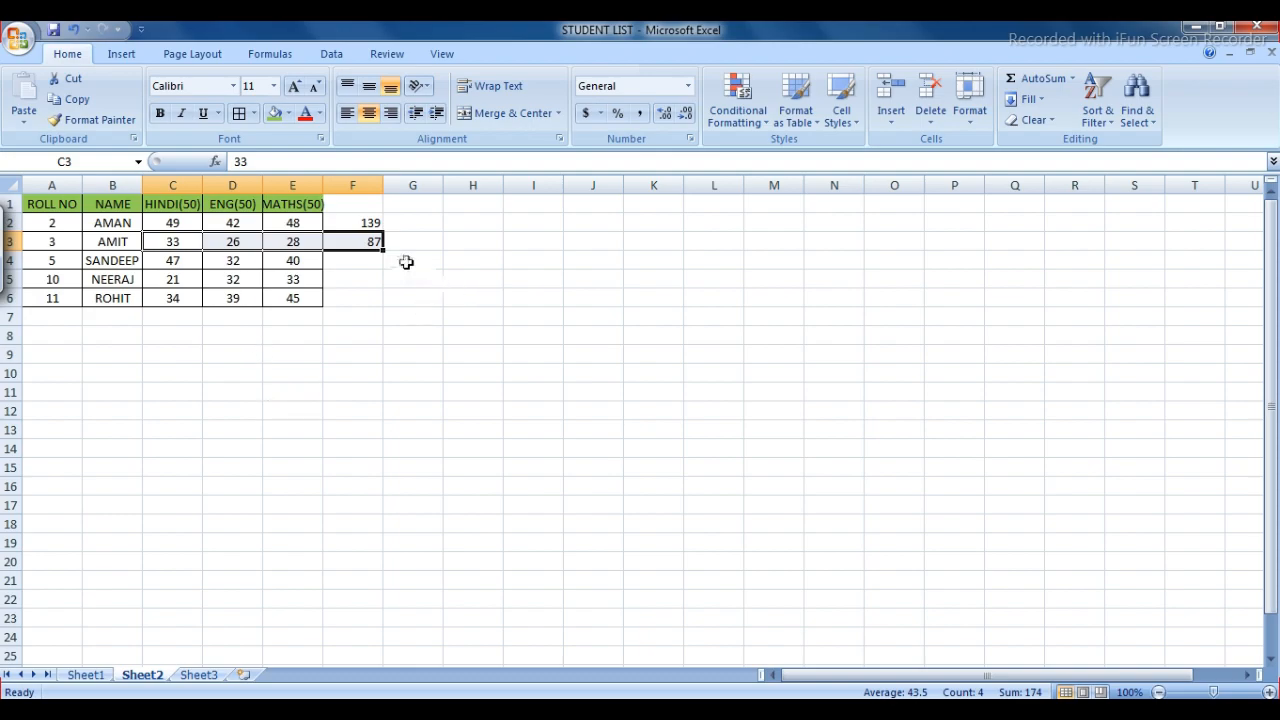
Fill the sum formula from F3 down to F6 to total the remaining students' marks.
left_click(373, 242)
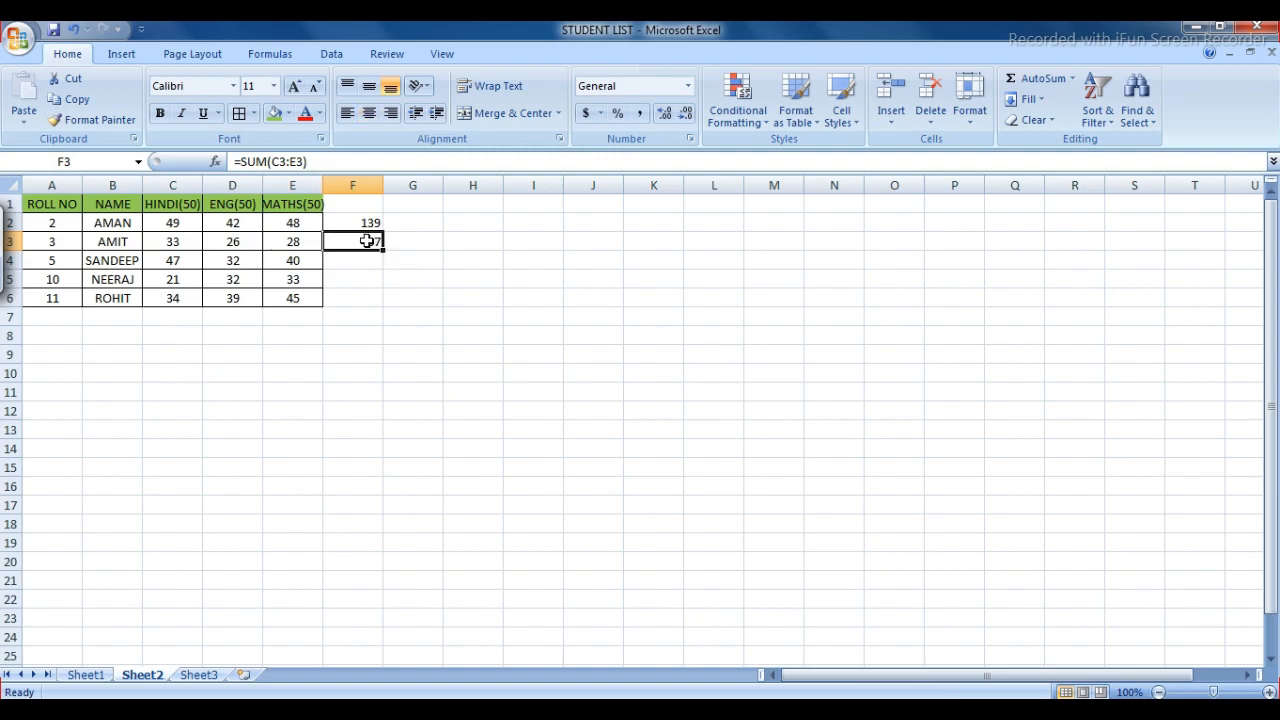
left_click(368, 222)
left_click(370, 240)
left_click_drag(382, 251, 380, 310)
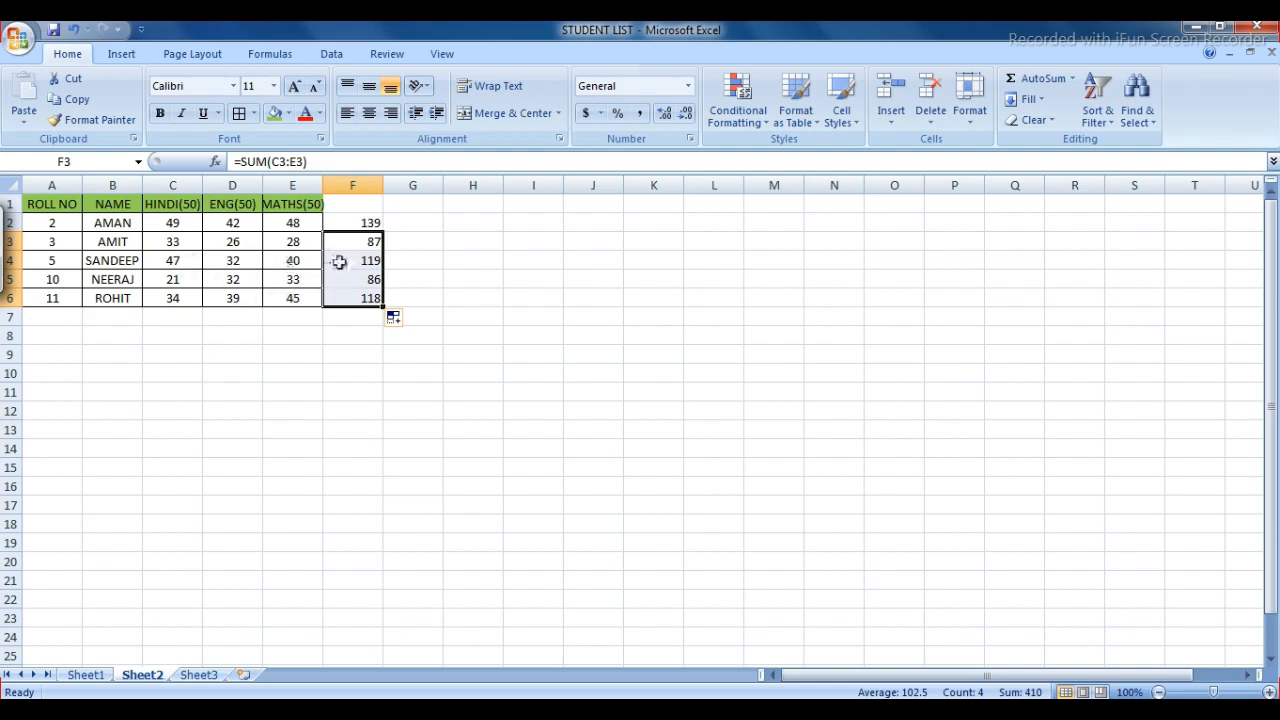
Enter the header TOTAL MARKS in F1 and widen column F to fit it.
left_click(360, 203)
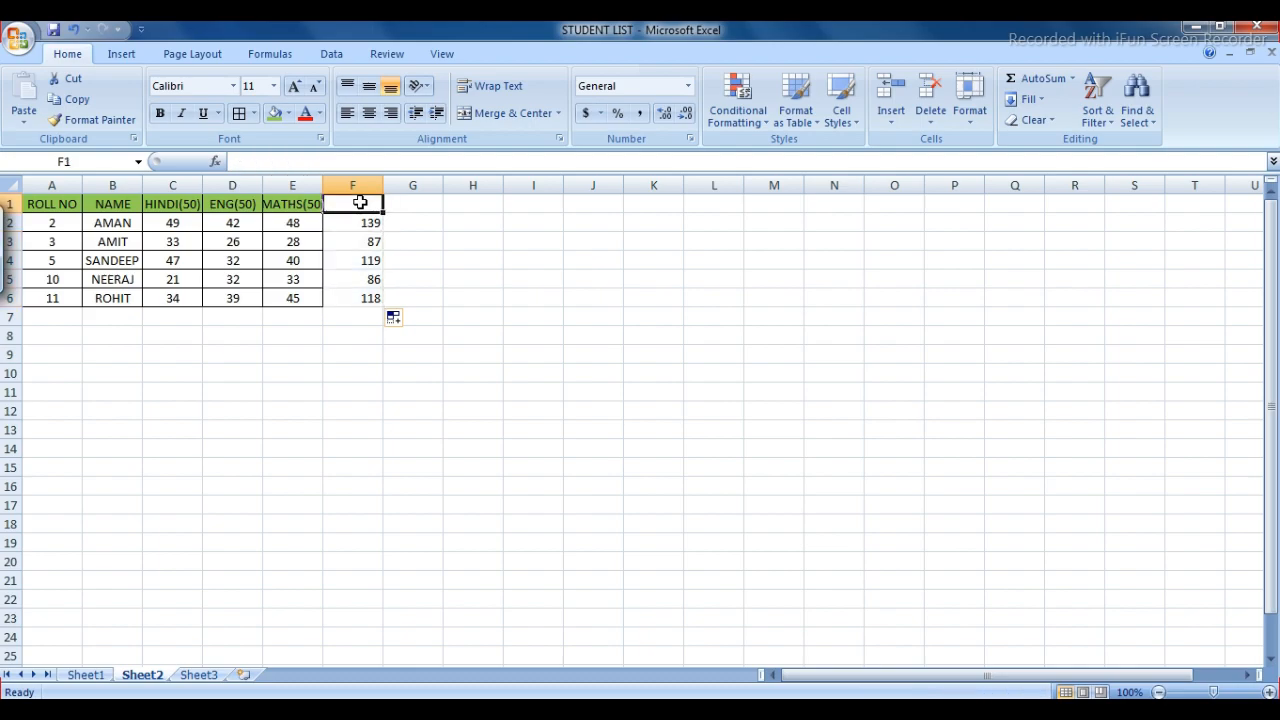
type("TOTAL MARKS")
left_click(376, 185)
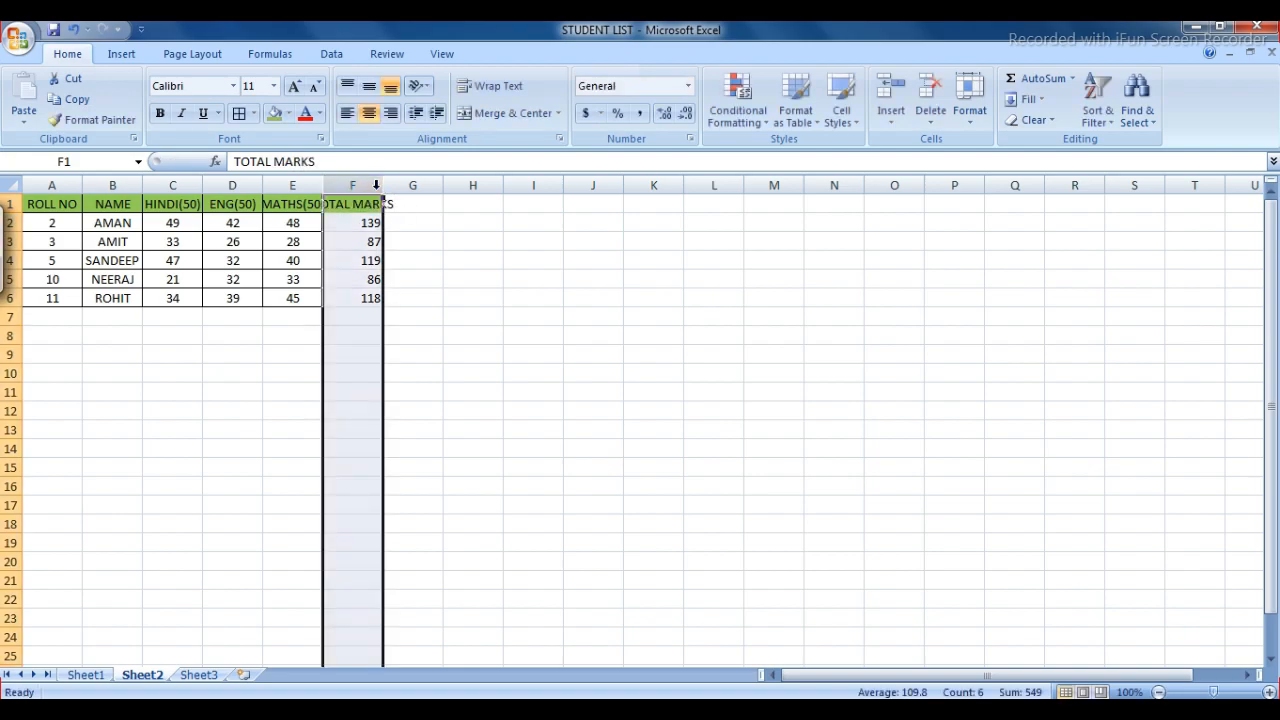
left_click_drag(383, 187, 410, 186)
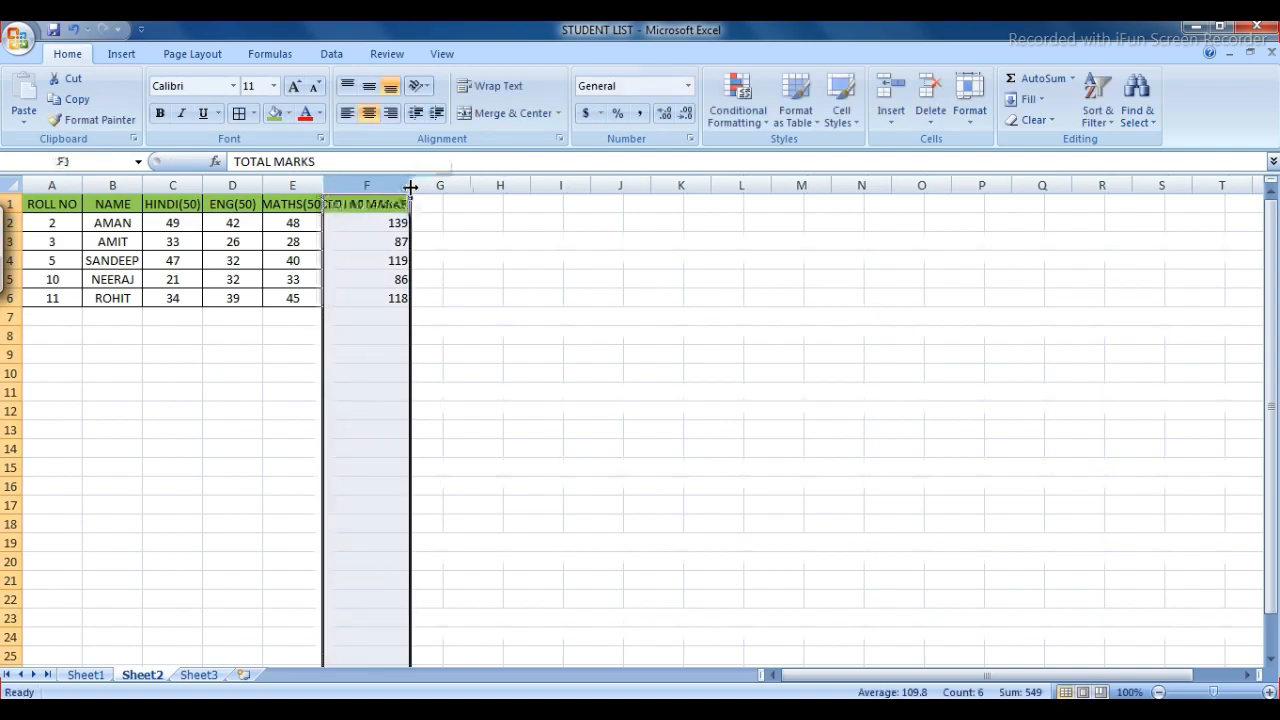
Center the contents of column F horizontally and apply All Borders to F1 to F6.
left_click(370, 115)
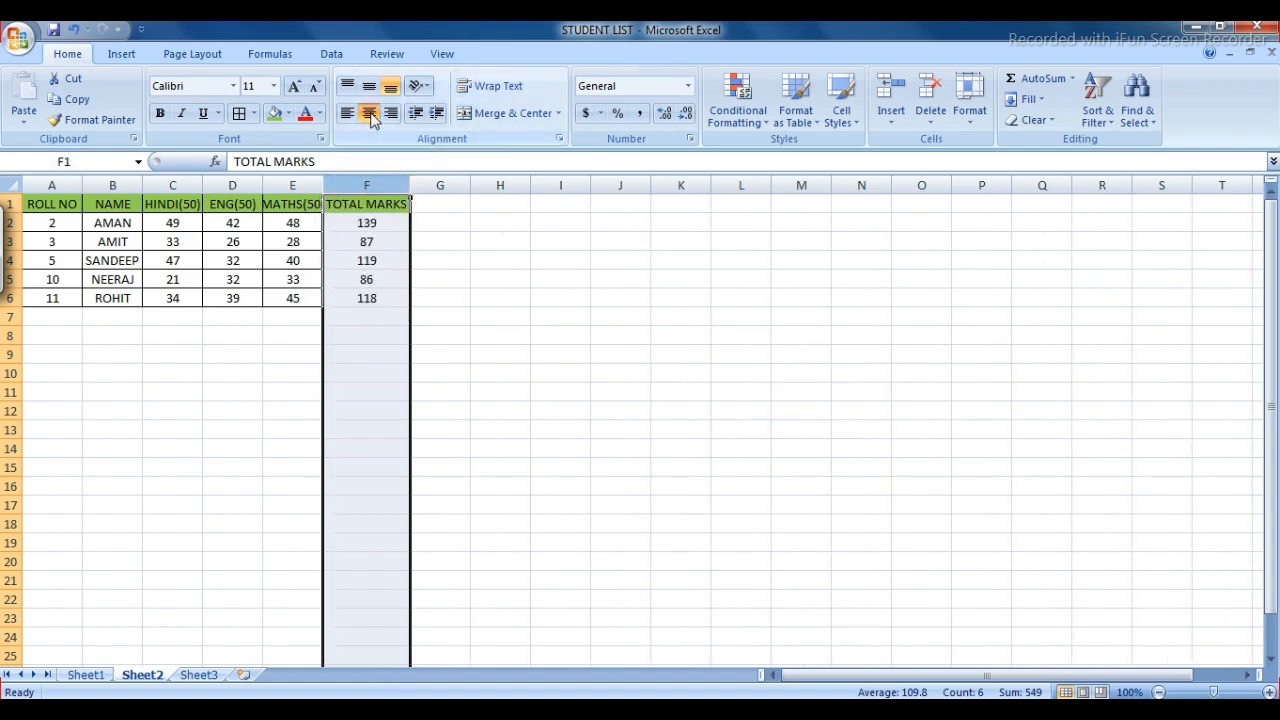
left_click(371, 204)
key("shift+Down")
key("shift+Down")
key("shift+Down")
key("shift+Down")
key("shift+Down")
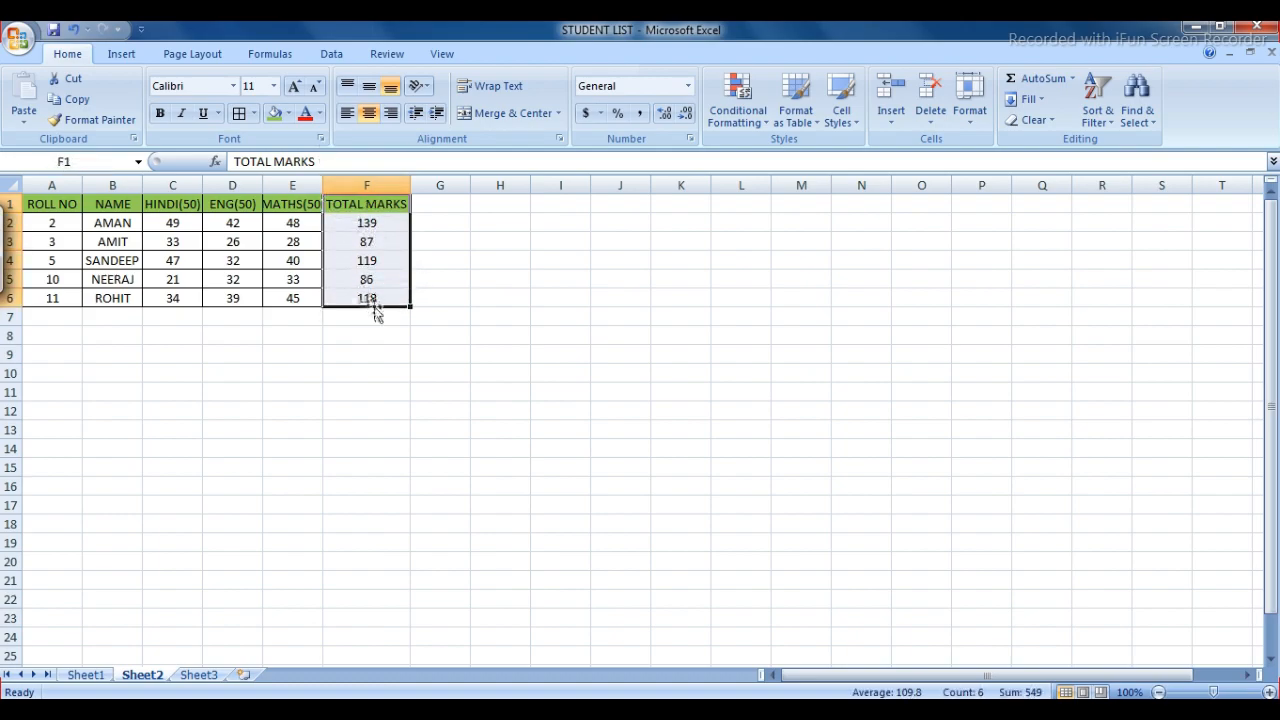
left_click(254, 113)
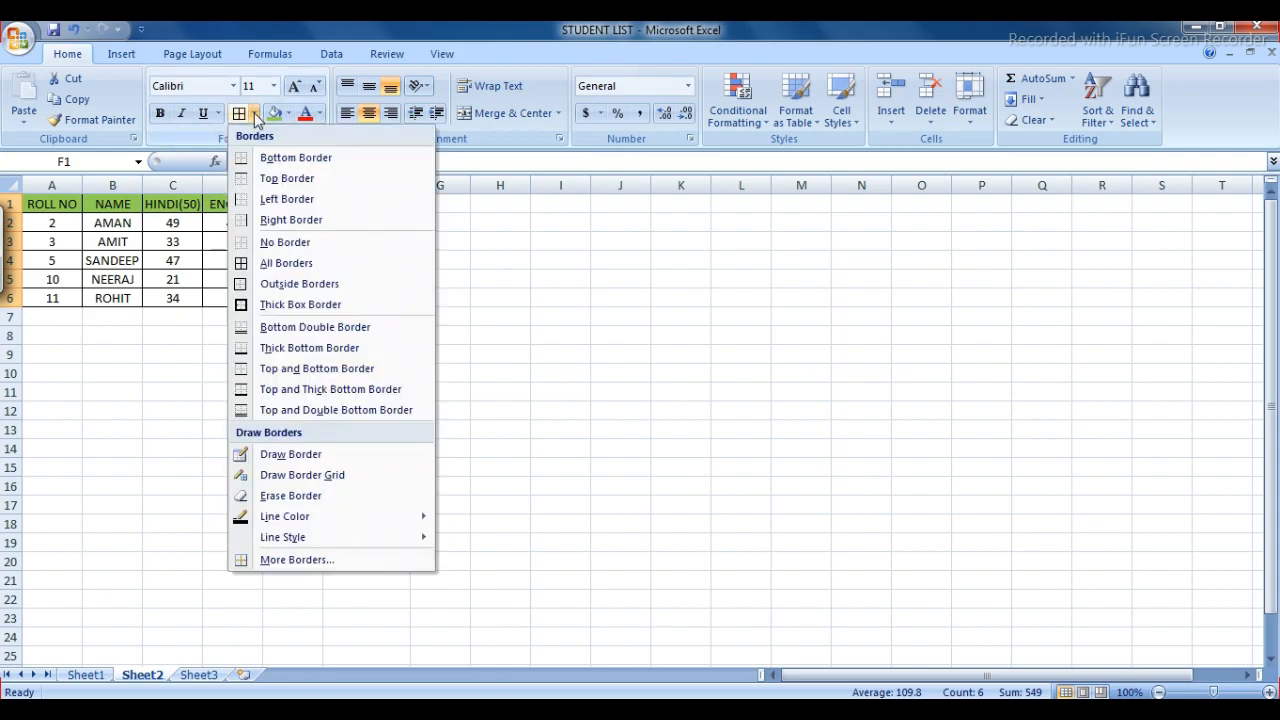
left_click(287, 262)
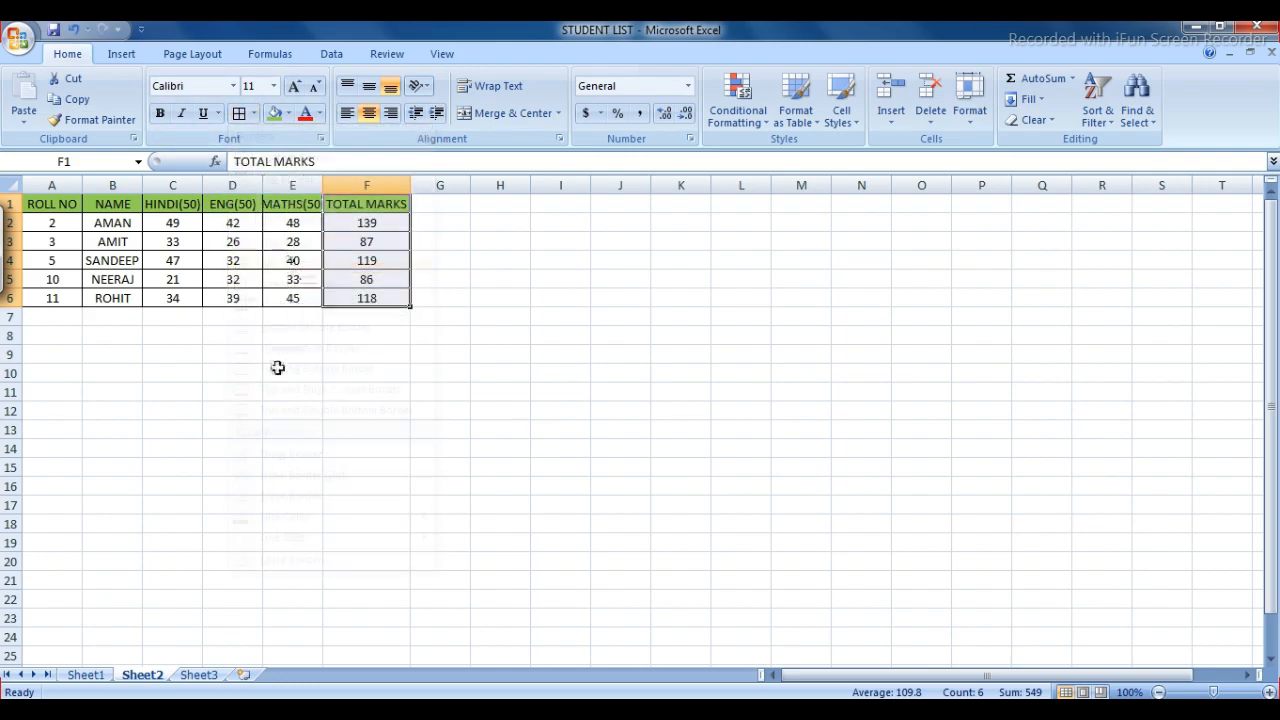
left_click(271, 369)
left_click(497, 259)
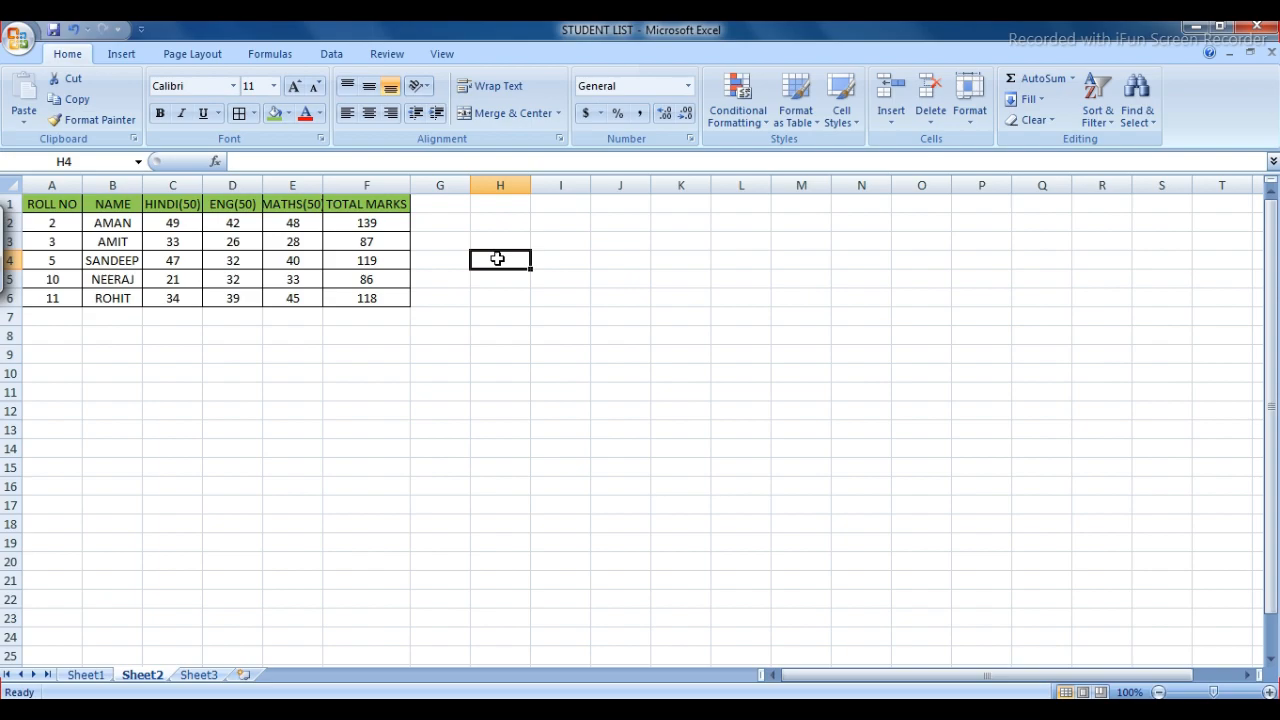
Find the highest of the total marks in F2 to F6 with the AutoSum Max function, placing it in F7.
left_click(388, 223)
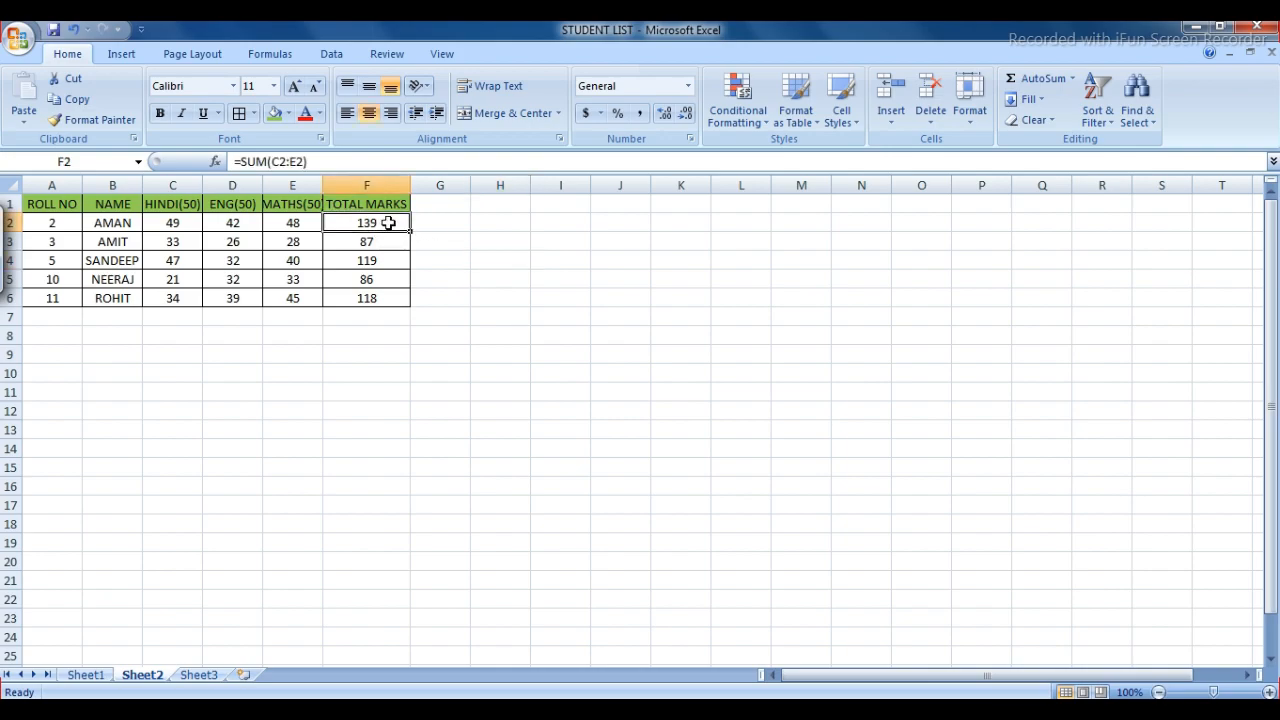
key("shift+Down")
key("shift+Down")
key("shift+Down")
key("shift+Down")
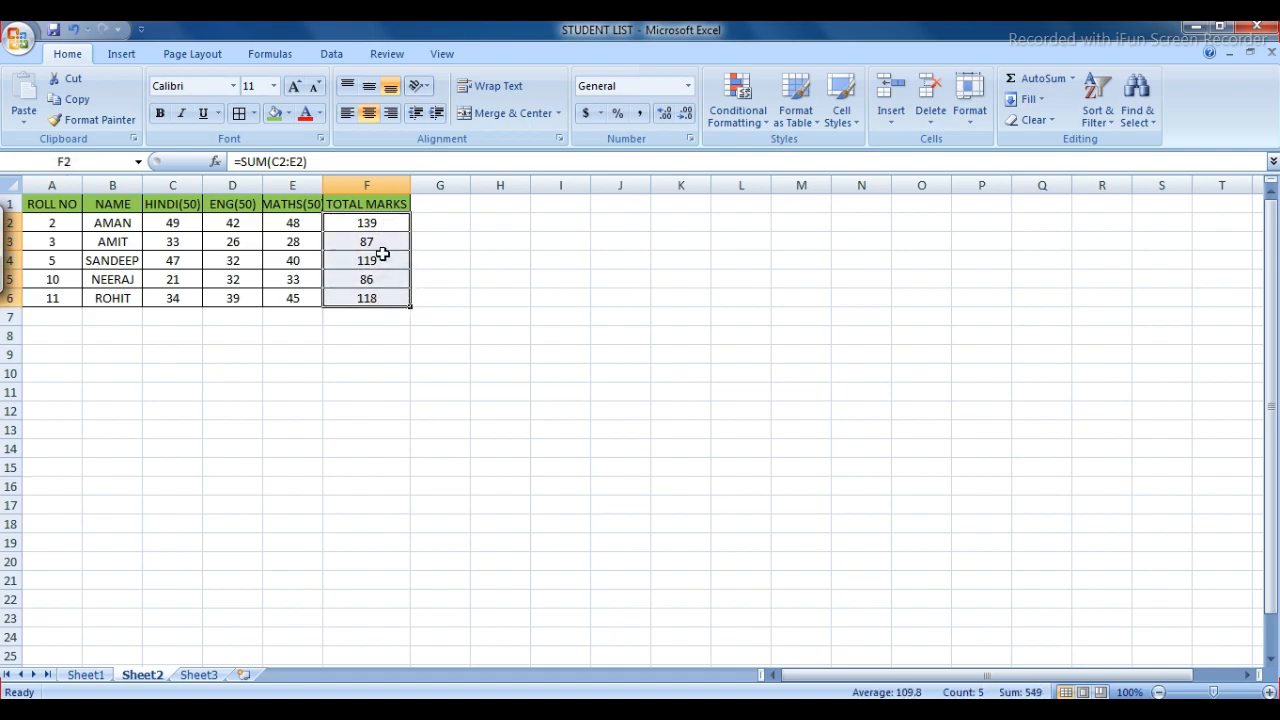
left_click(372, 223)
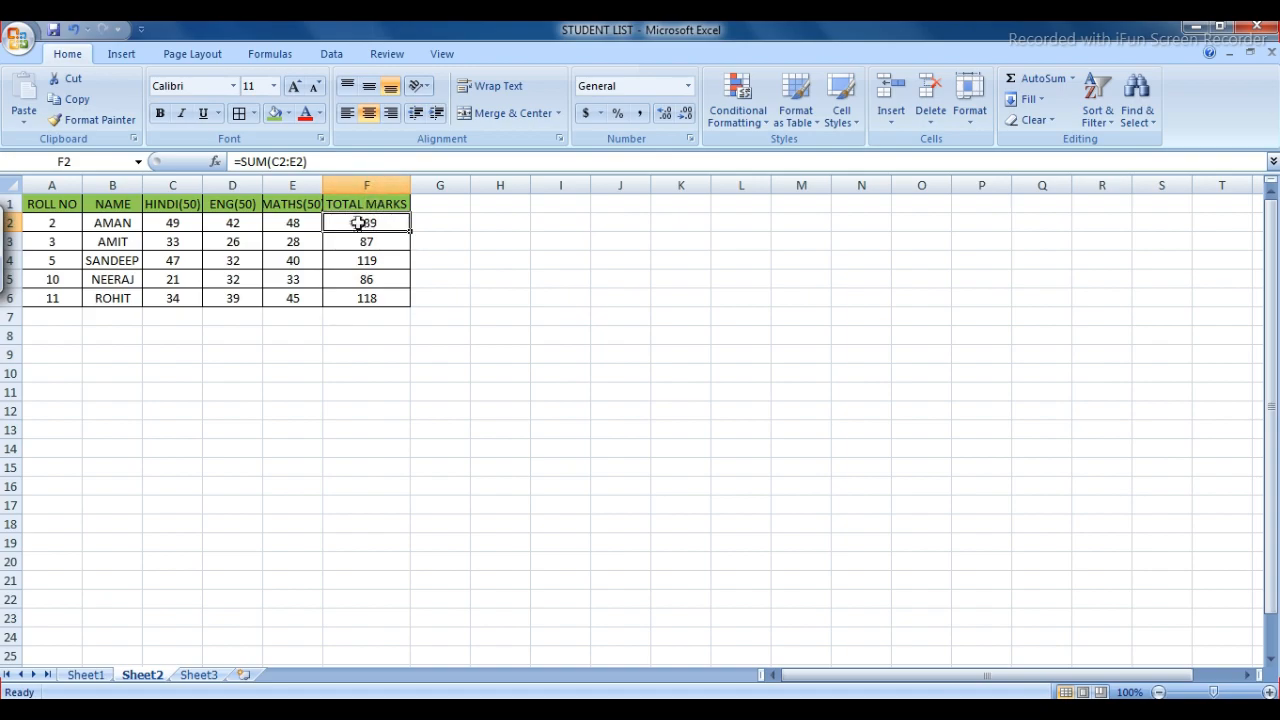
key("shift+Down")
key("shift+Down")
key("shift+Down")
key("shift+Down")
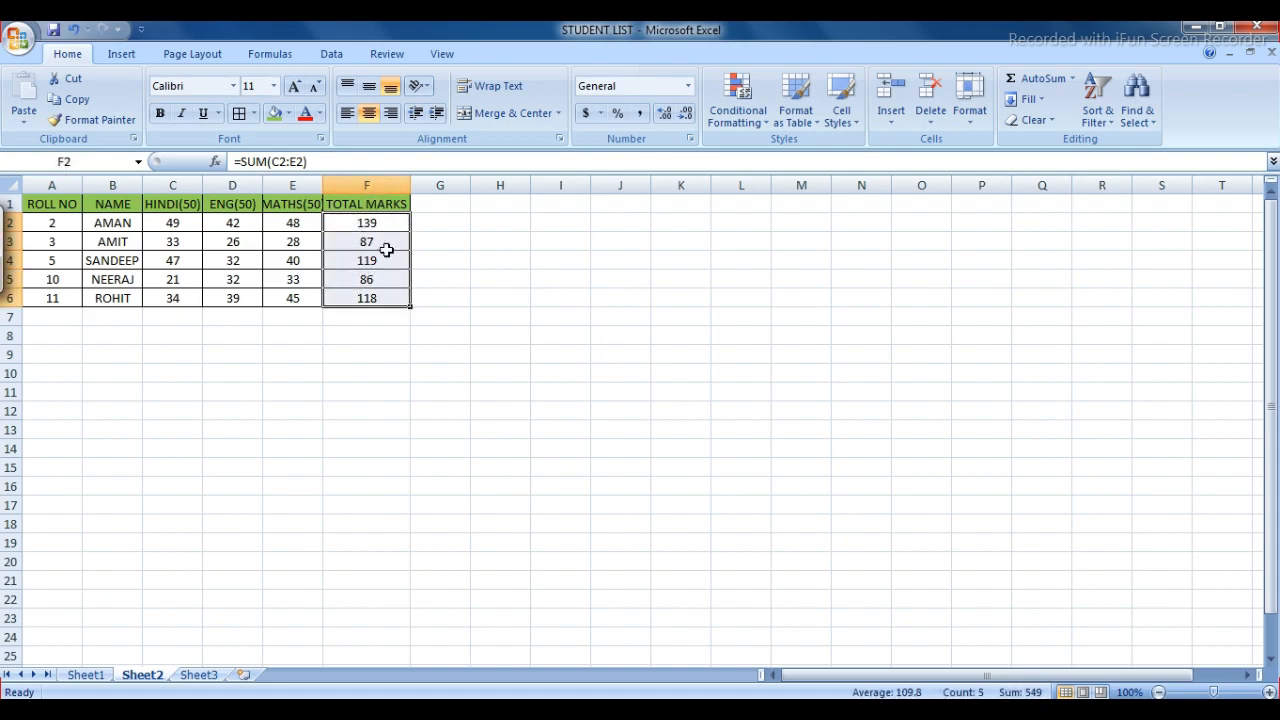
left_click(1073, 80)
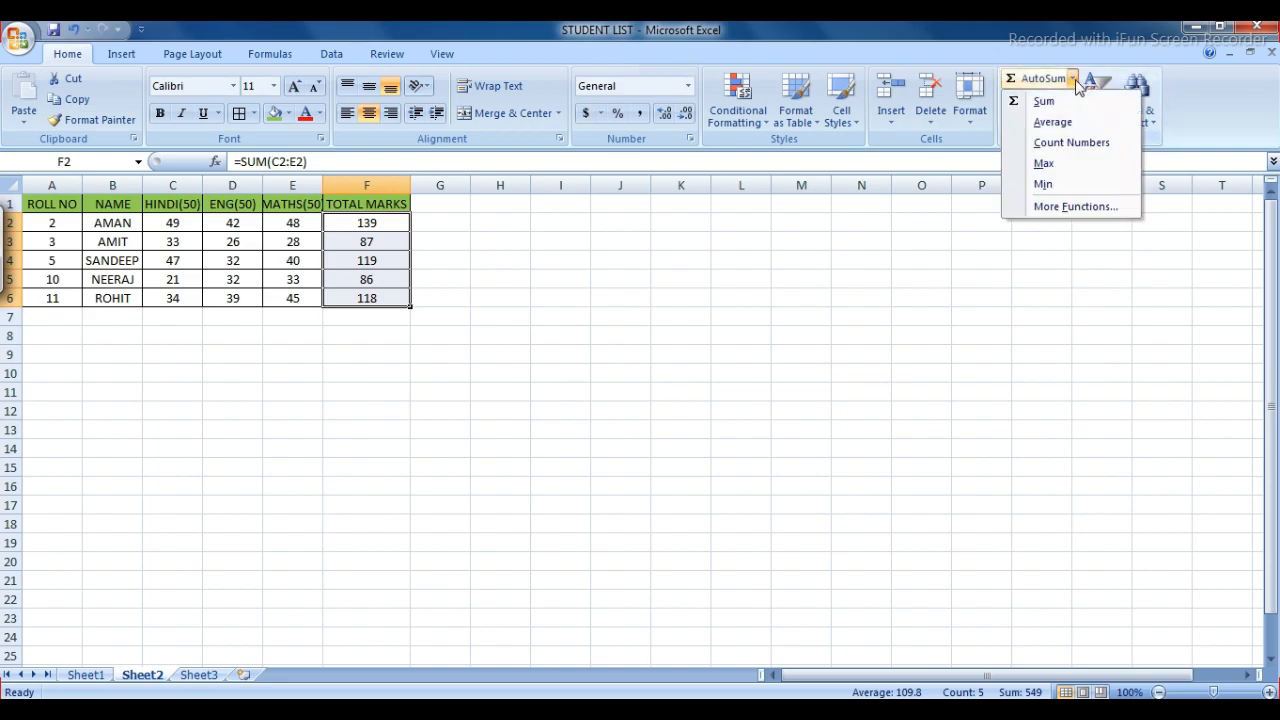
left_click(1045, 166)
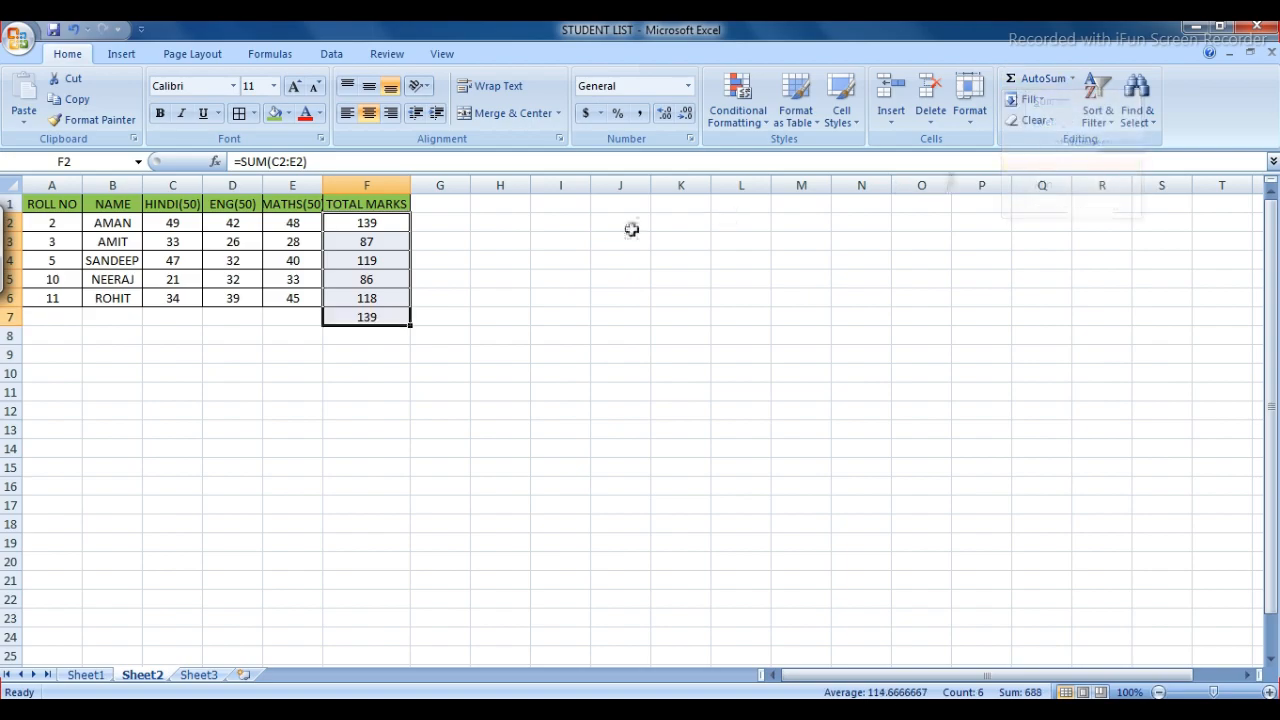
left_click(373, 316)
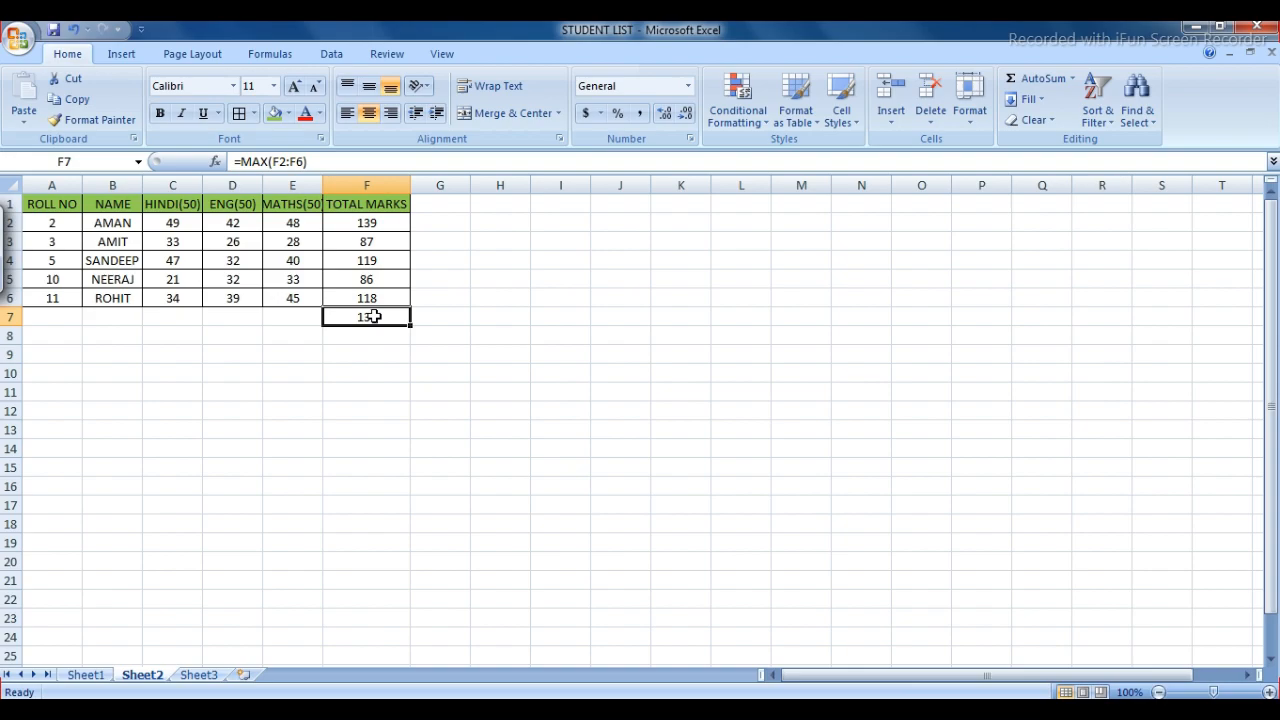
Clear the MAX formula from F7.
left_click(339, 161)
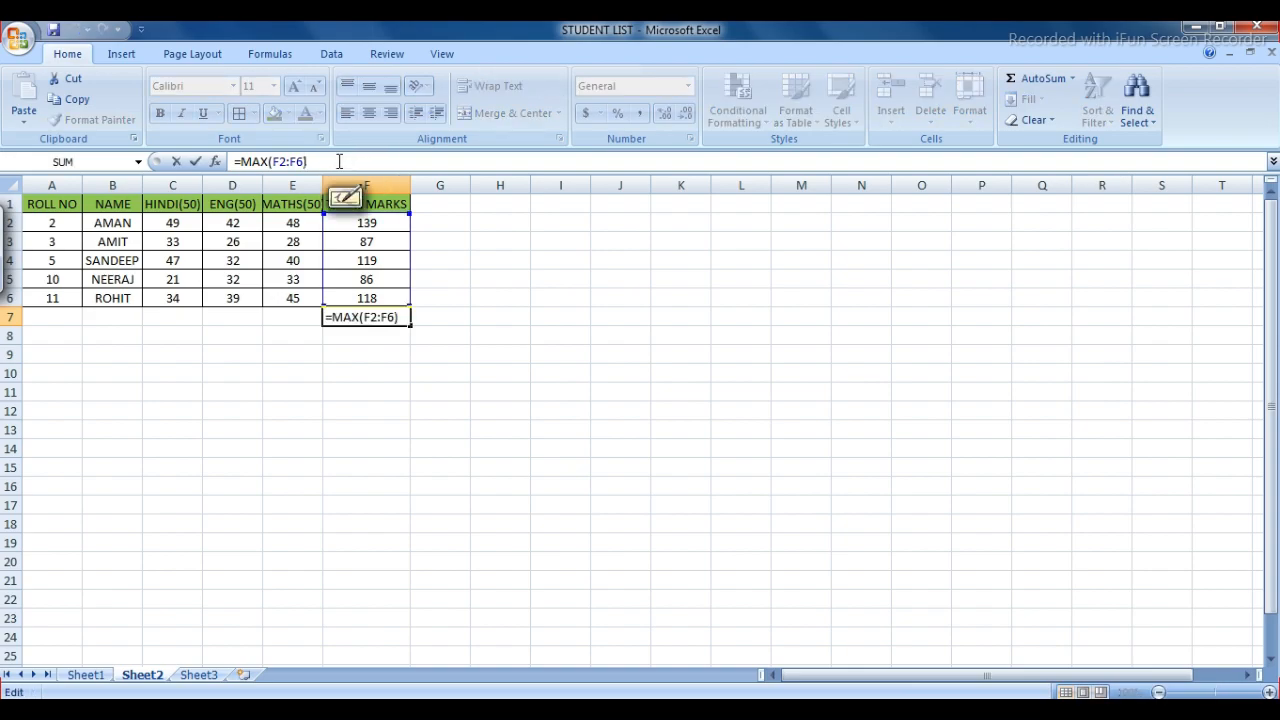
key("BackSpace")
key("BackSpace")
key("BackSpace")
key("BackSpace")
key("BackSpace")
key("BackSpace")
key("BackSpace")
key("BackSpace")
key("BackSpace")
key("BackSpace")
key("BackSpace")
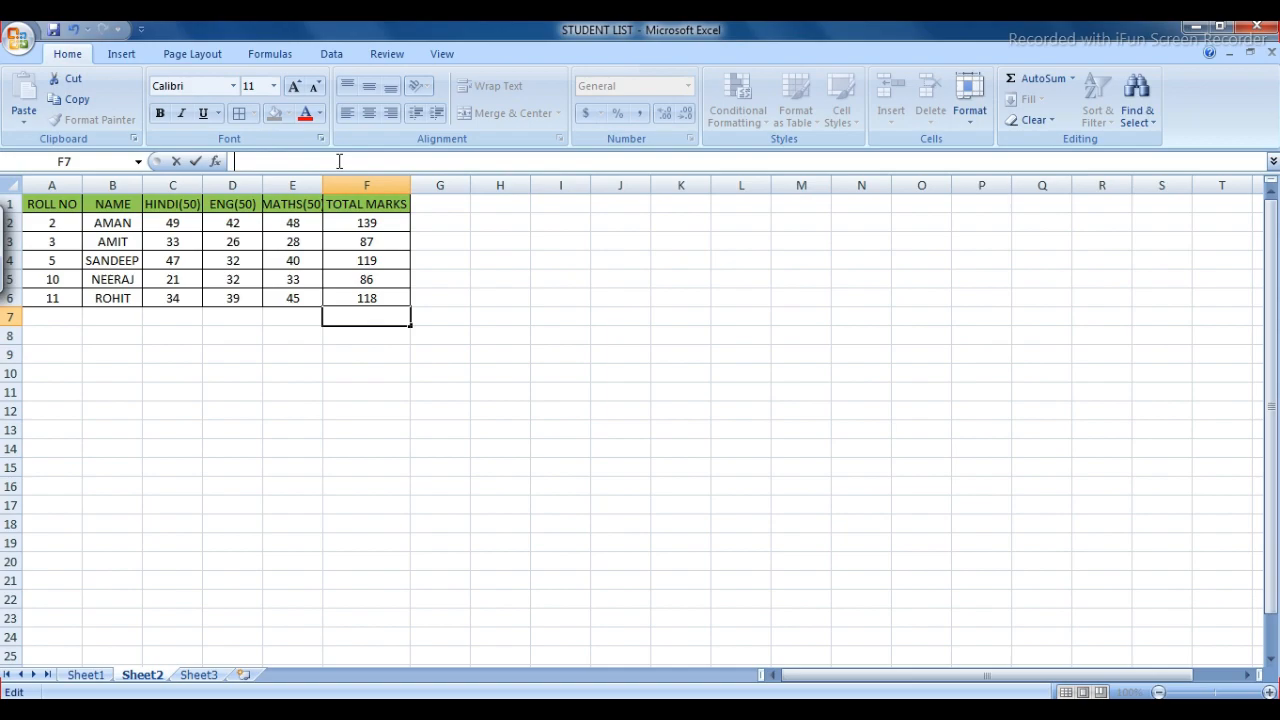
Find the lowest of the total marks in F2 to F6 with the AutoSum Min function, placing it in F7.
left_click(369, 223)
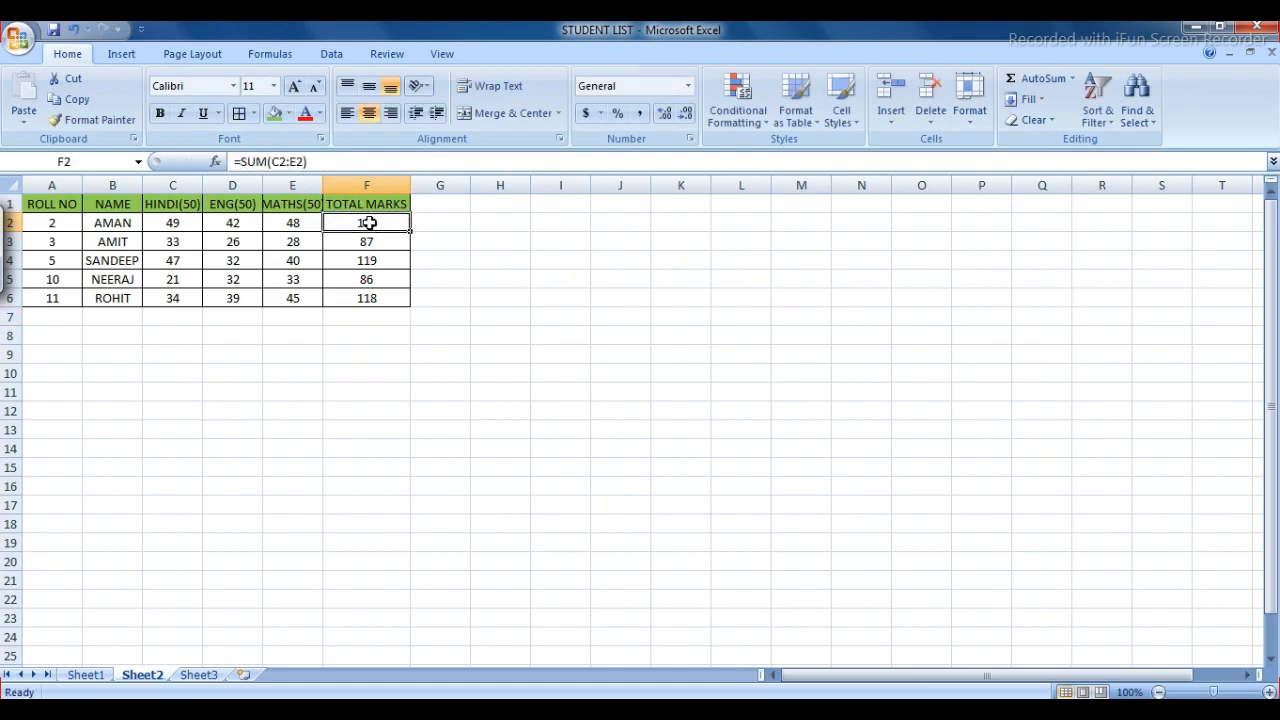
left_click_drag(369, 223, 366, 298)
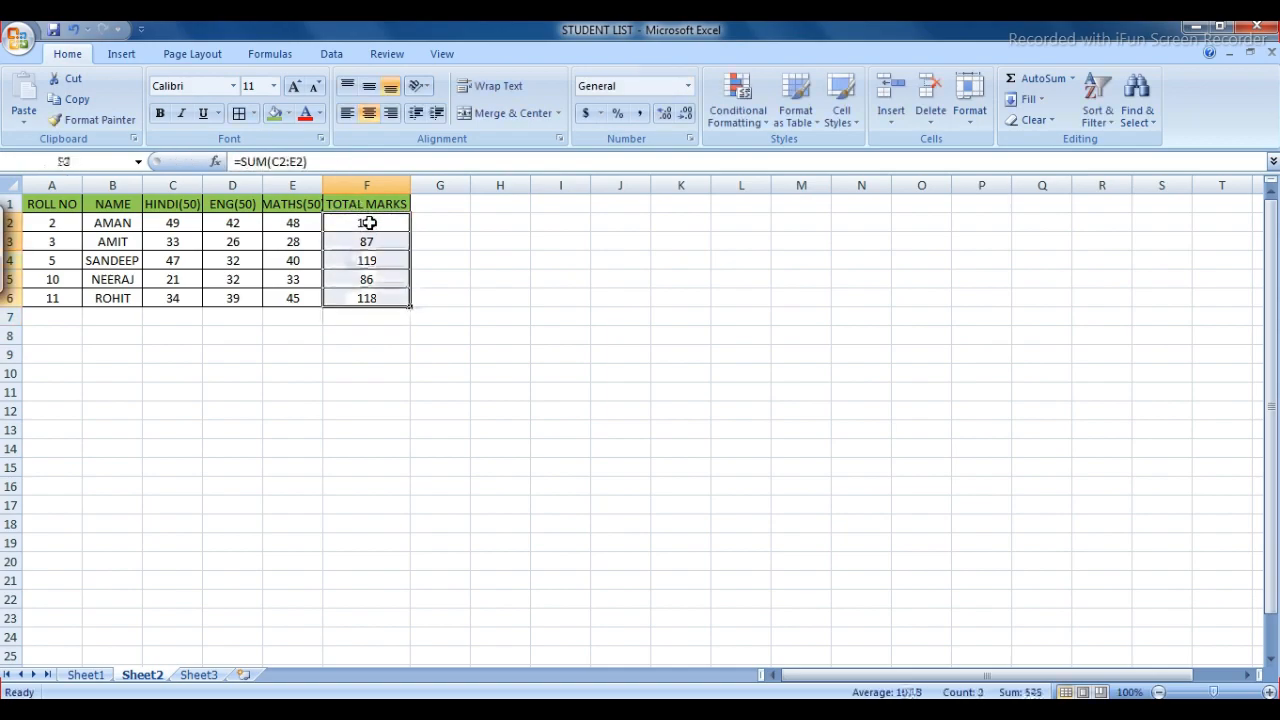
left_click(1073, 79)
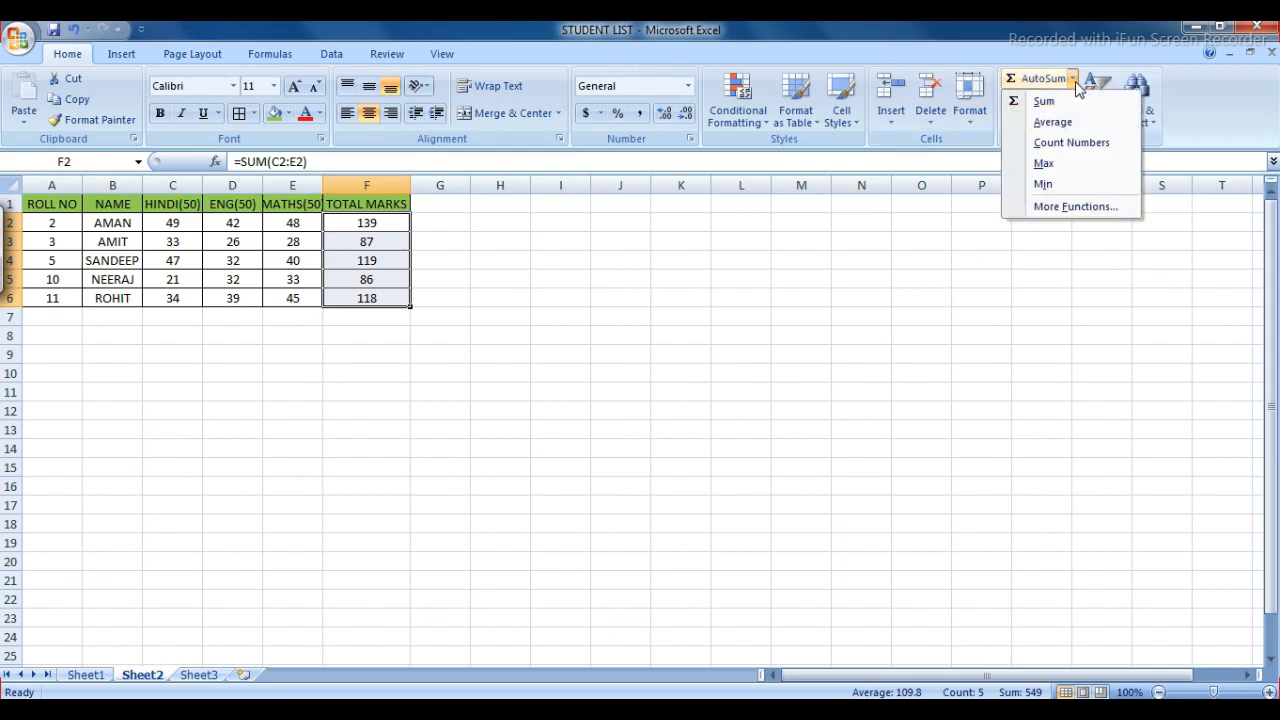
left_click(1040, 185)
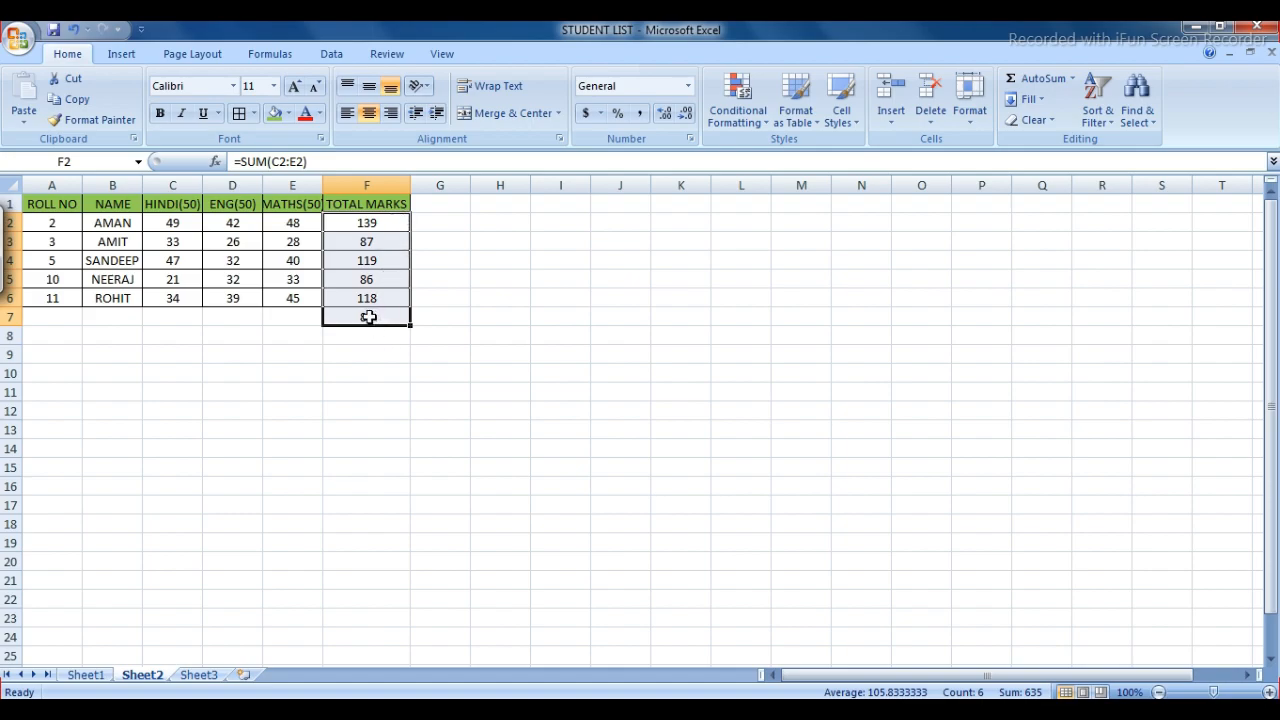
left_click(368, 317)
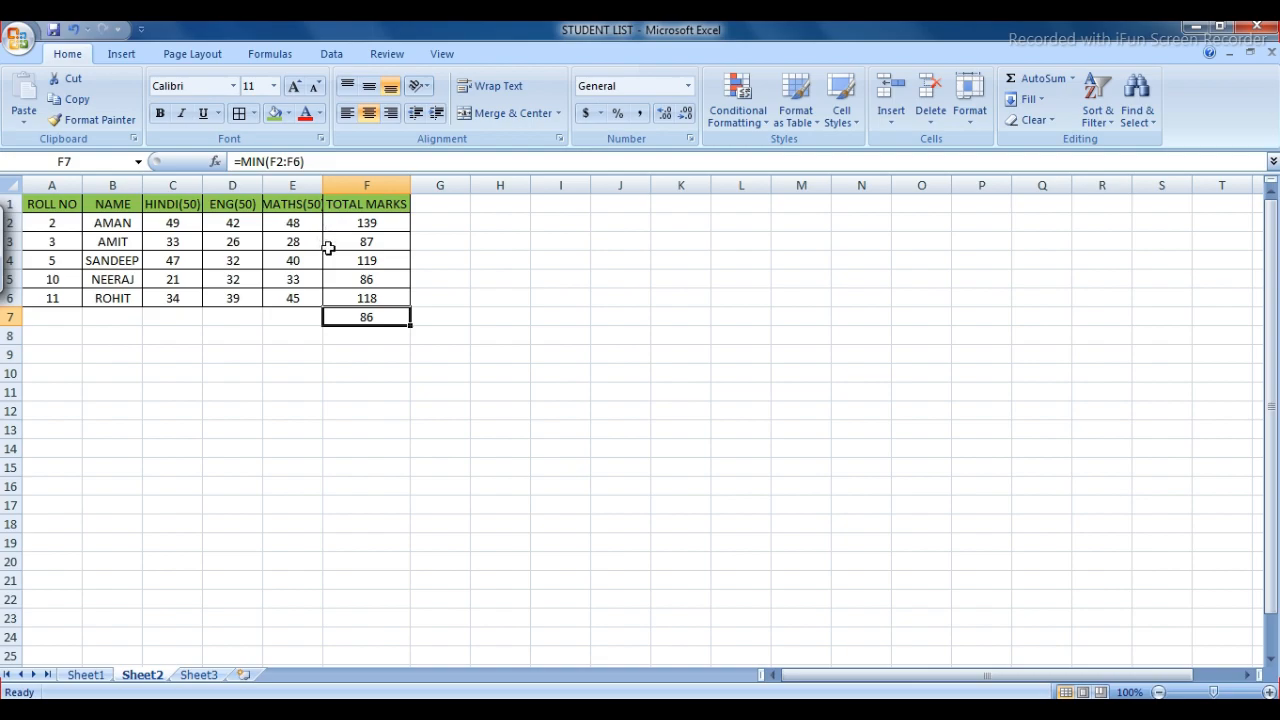
Sort the table by the ROLL NO column from largest to smallest, expanding the selection to include the neighbouring columns.
left_click(1111, 122)
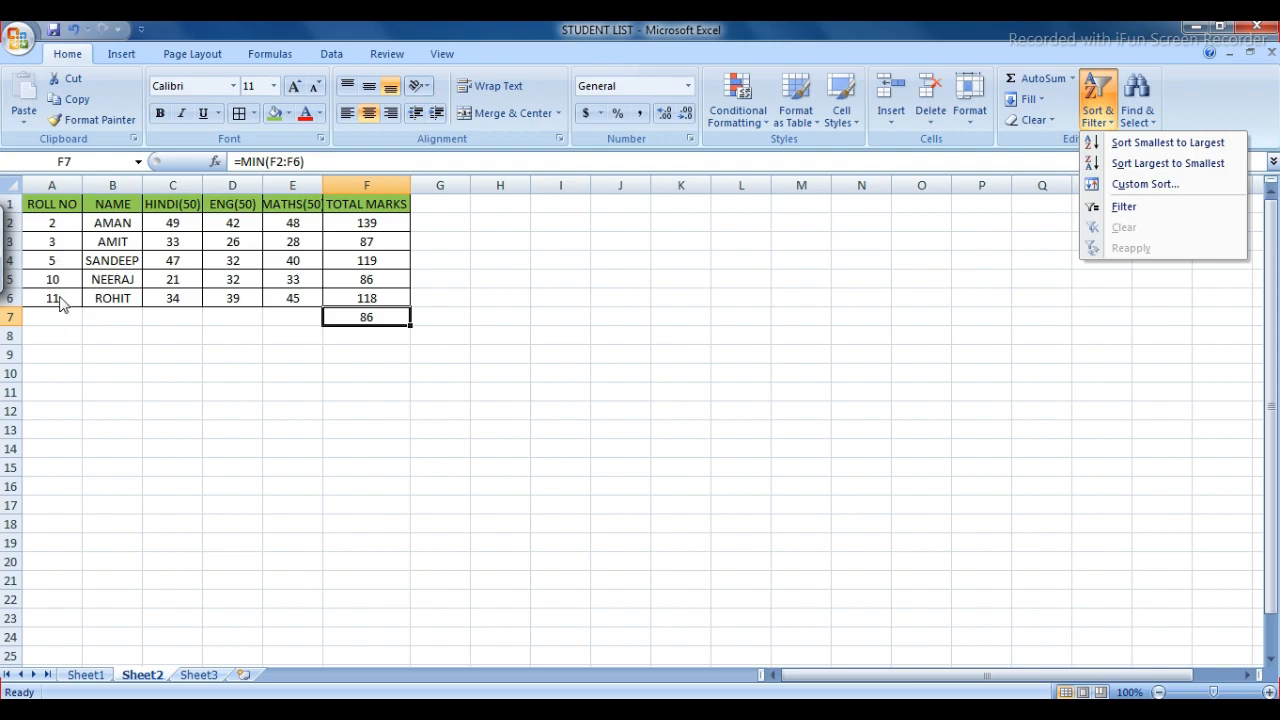
left_click(62, 177)
left_click(62, 177)
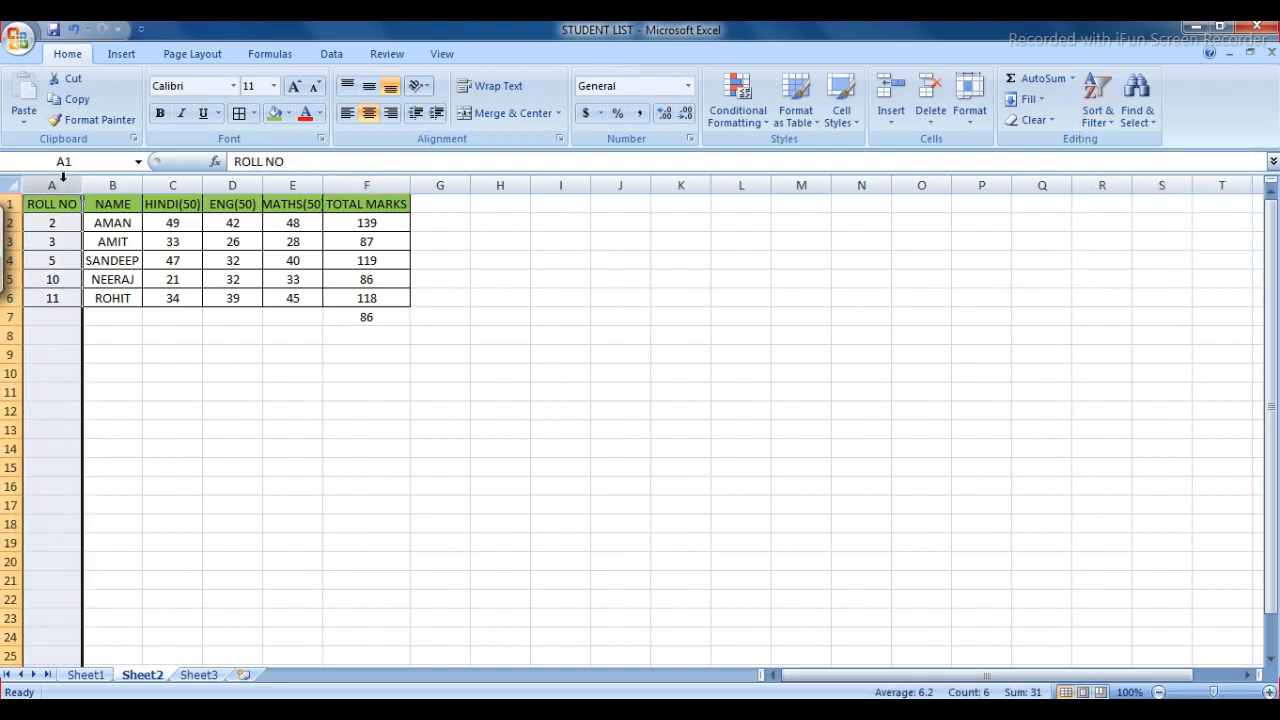
left_click(1118, 128)
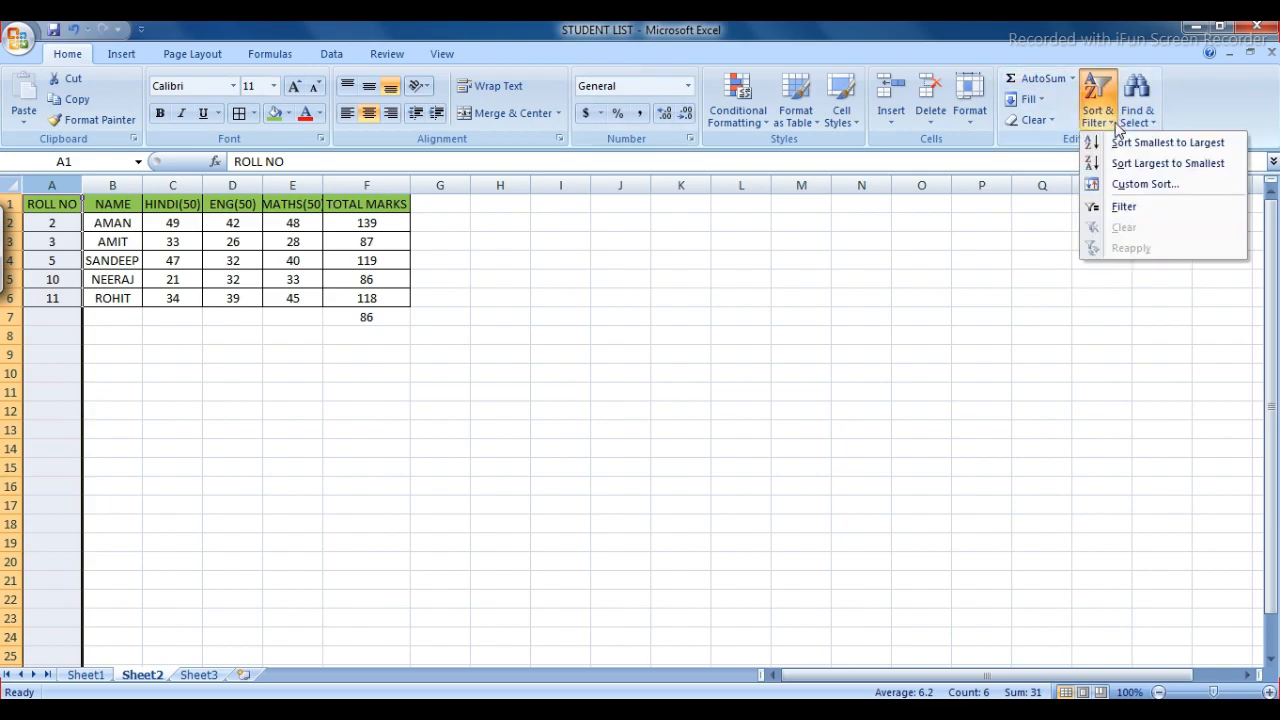
left_click(1133, 166)
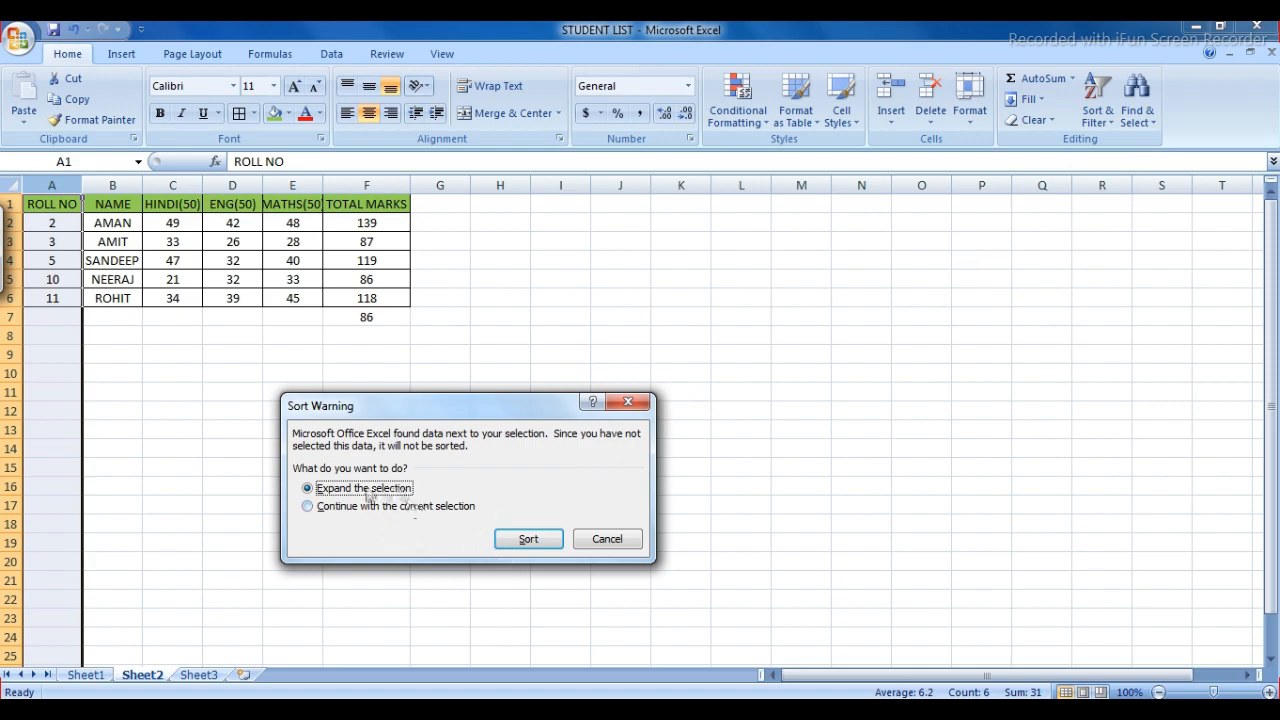
left_click(527, 539)
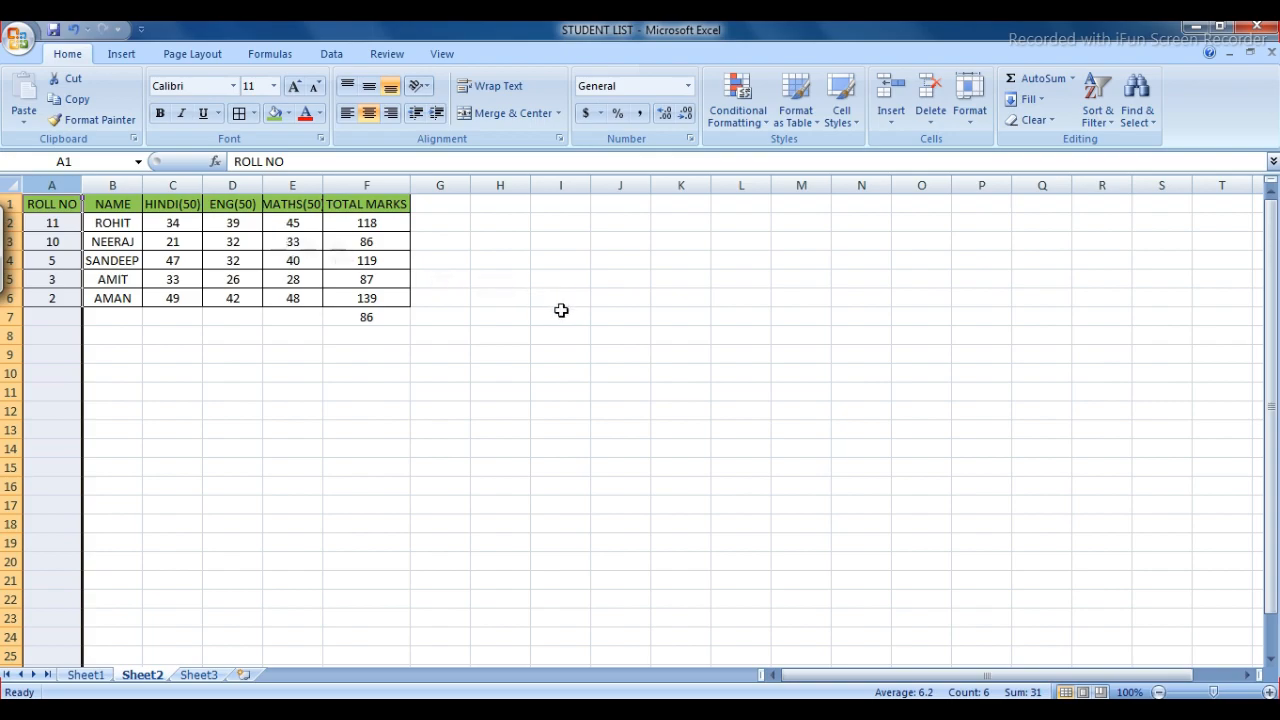
left_click(757, 355)
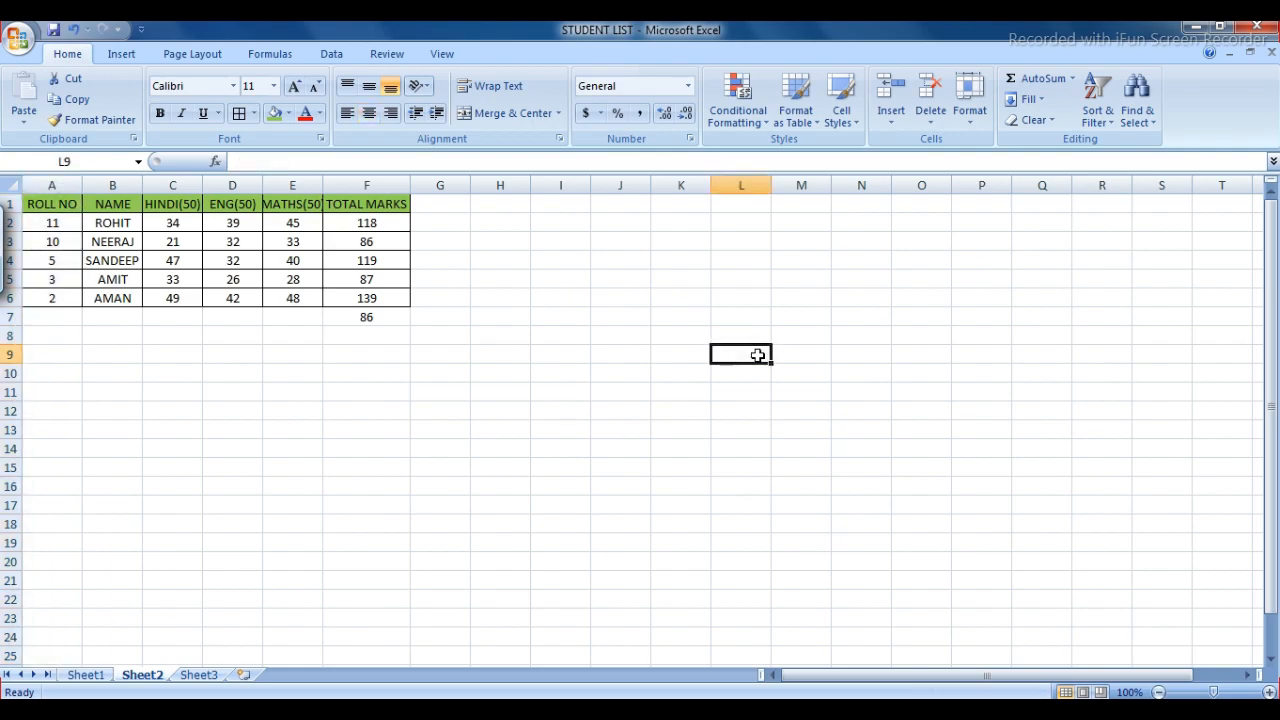